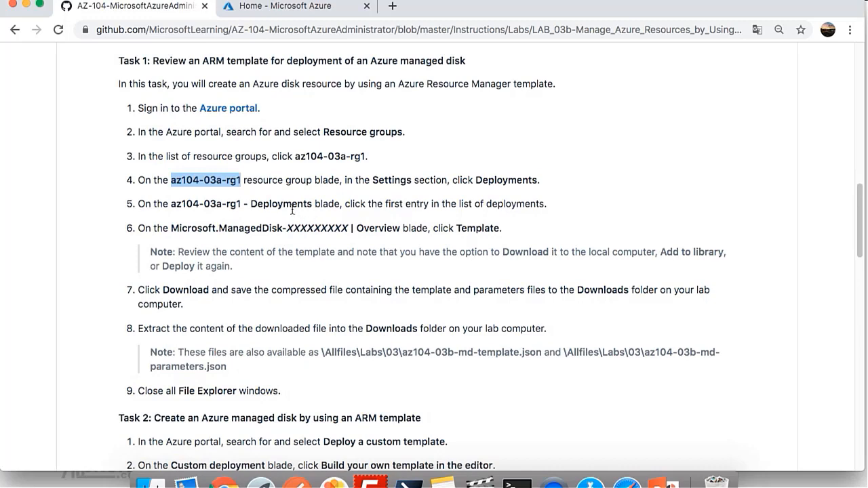
Read through the lab's tasks 1 to 3, including the custom deployment settings table and the review of the template-based deployment
{"action": "double_click", "coordinate": [291, 204]}
{"action": "scroll", "coordinate": [266, 288], "scroll_direction": "down", "scroll_amount": 8}
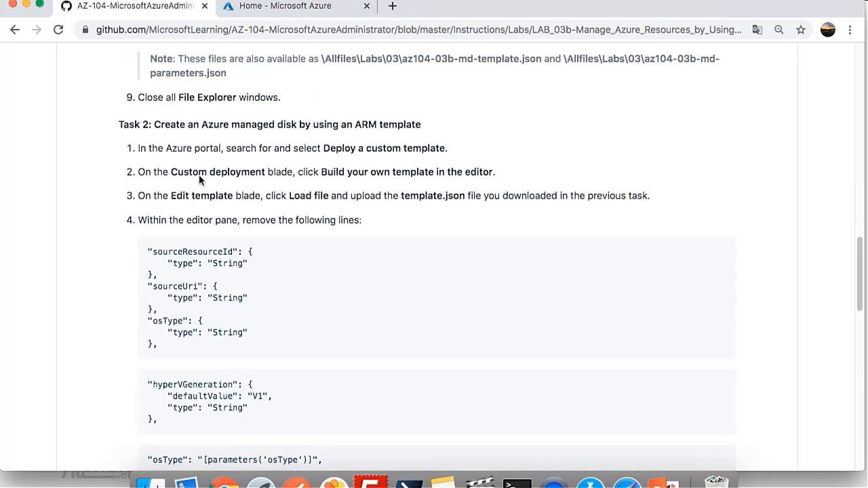
{"action": "scroll", "coordinate": [313, 245], "scroll_direction": "down", "scroll_amount": 12}
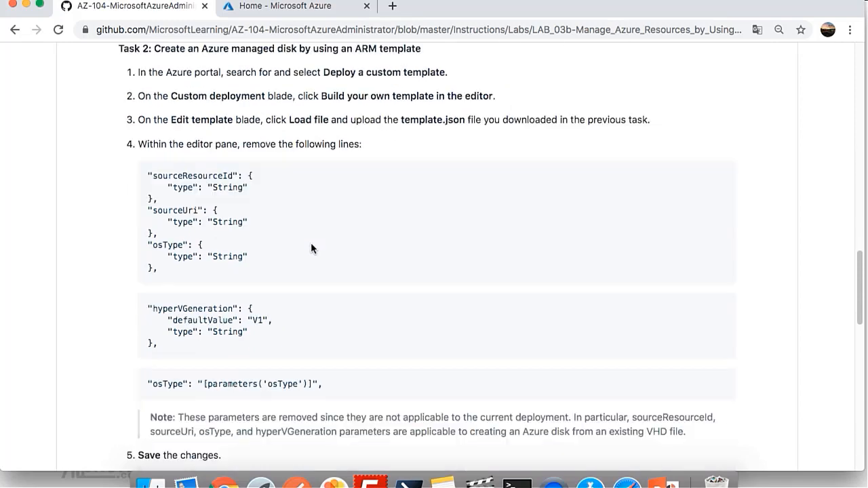
{"action": "scroll", "coordinate": [309, 245], "scroll_direction": "down", "scroll_amount": 1}
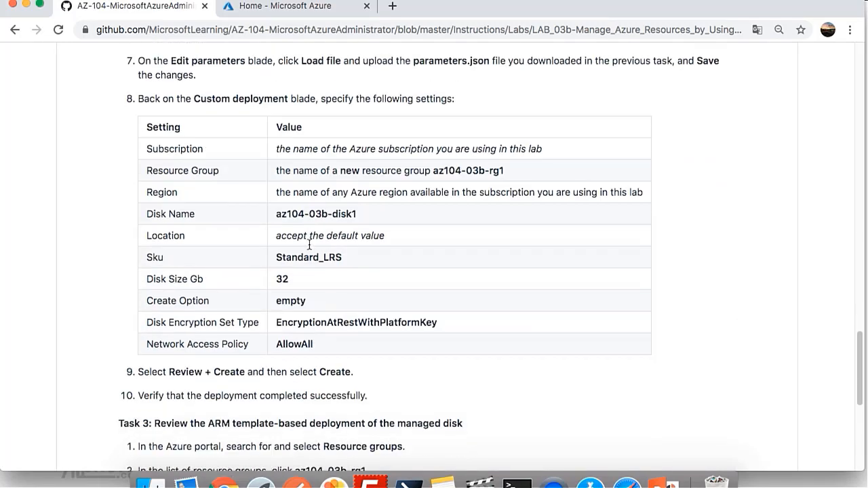
{"action": "left_click_drag", "start_coordinate": [357, 214], "coordinate": [276, 216]}
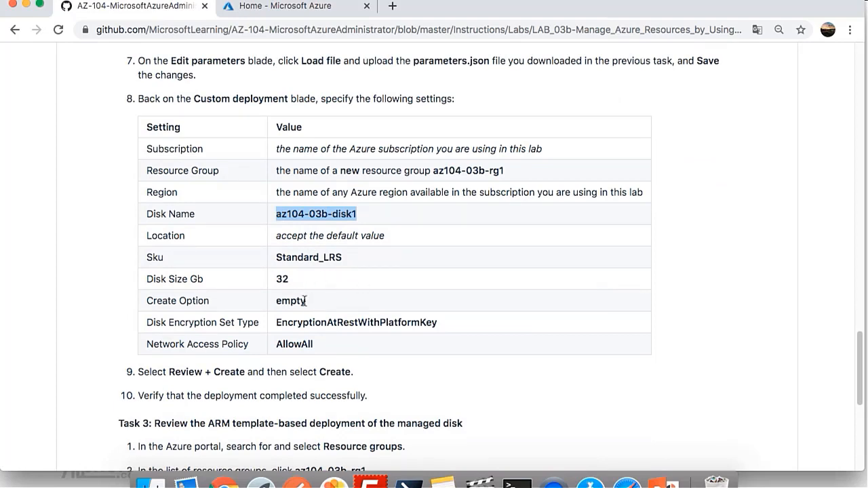
{"action": "scroll", "coordinate": [304, 302], "scroll_direction": "down", "scroll_amount": 8}
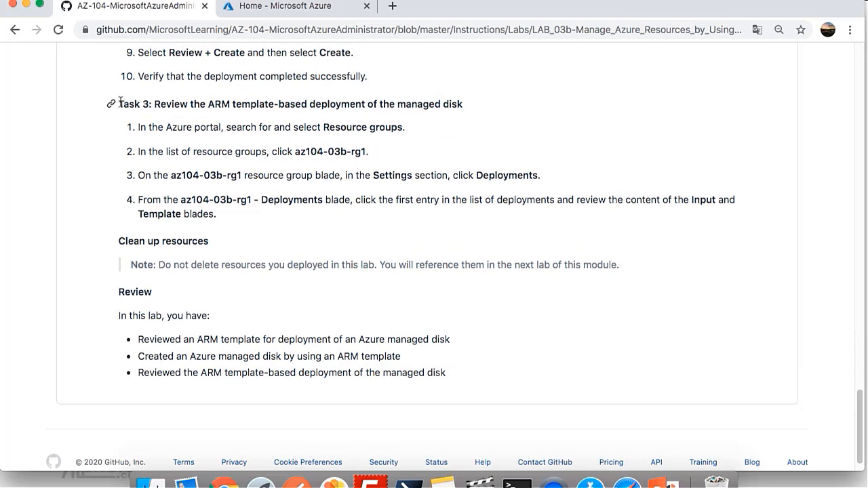
{"action": "left_click_drag", "start_coordinate": [120, 102], "coordinate": [528, 108]}
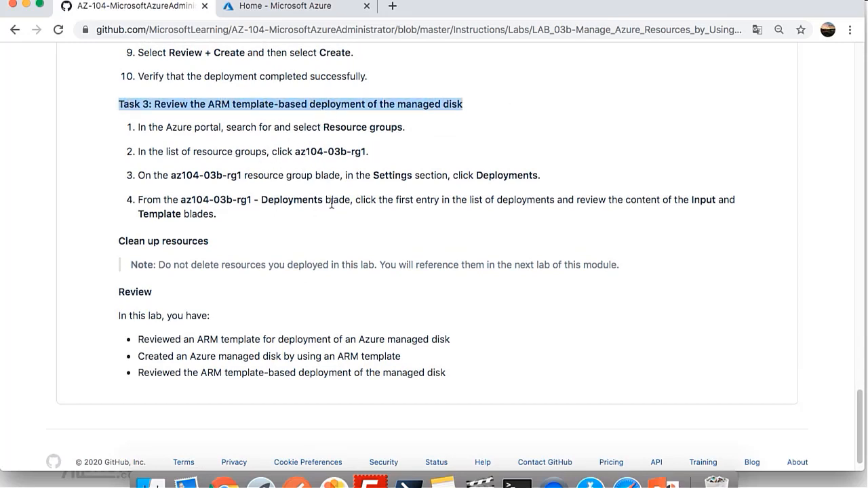
Switch to the Azure portal and open the template of the managed disk deployment in resource group RG1
{"action": "left_click", "coordinate": [276, 13]}
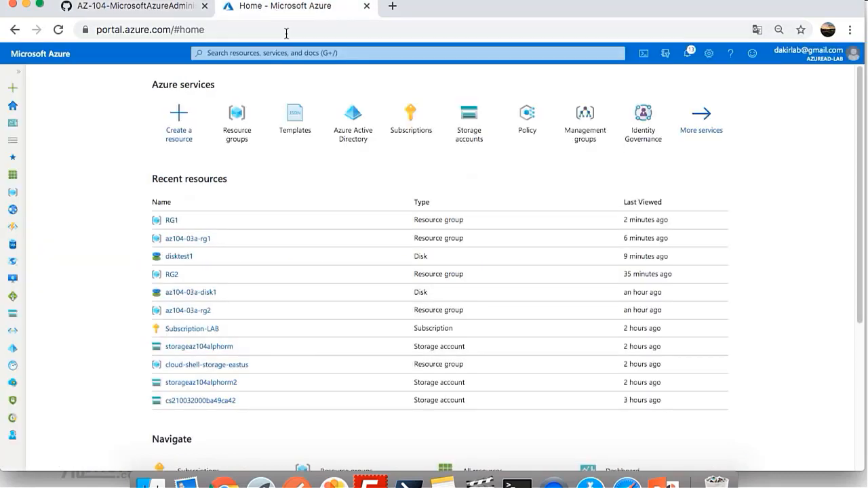
{"action": "left_click", "coordinate": [172, 221]}
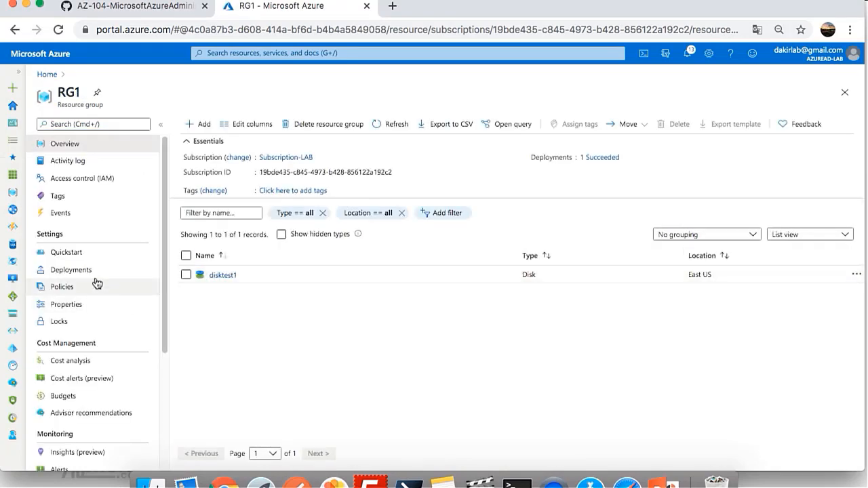
{"action": "left_click", "coordinate": [76, 271]}
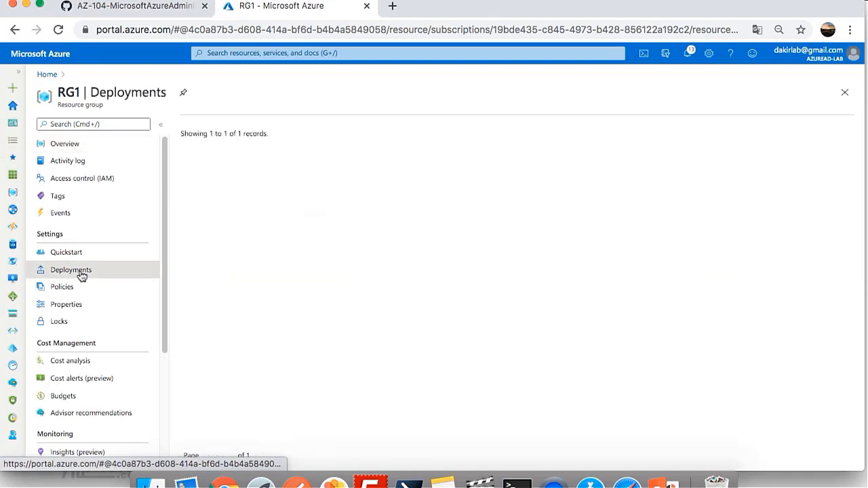
{"action": "left_click", "coordinate": [266, 195]}
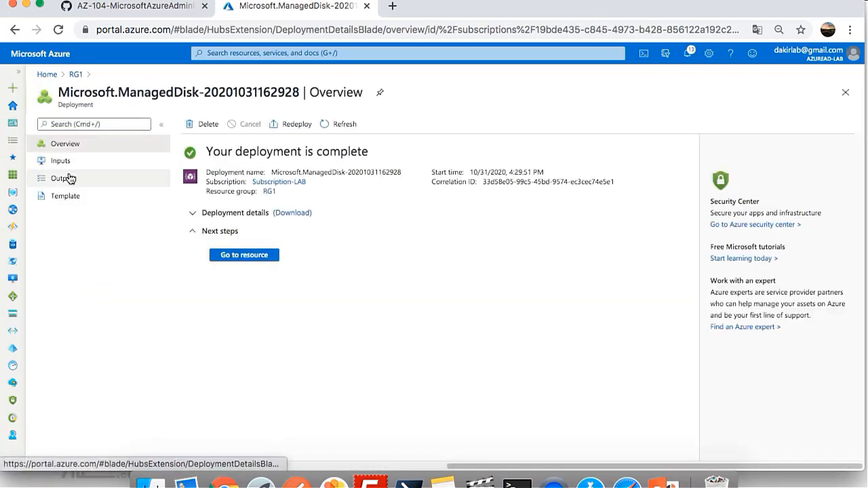
{"action": "left_click", "coordinate": [61, 196]}
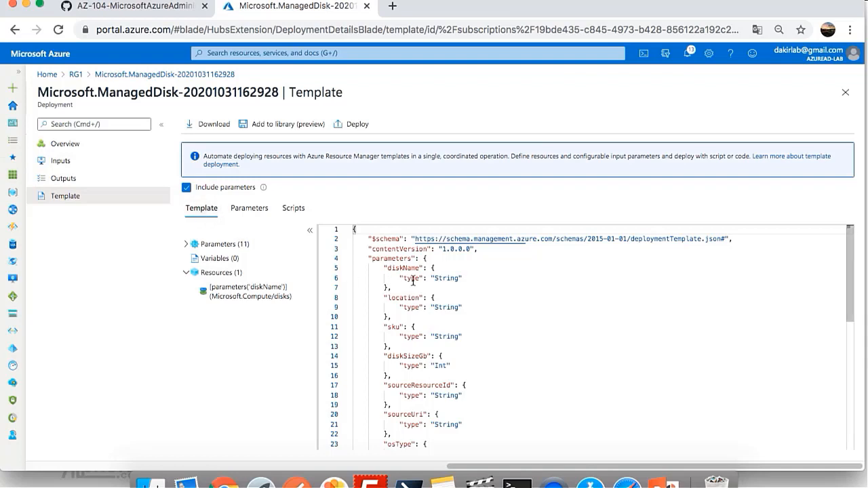
Examine the deployment's template code and its parameter values, including the disk size
{"action": "scroll", "coordinate": [415, 290], "scroll_direction": "down", "scroll_amount": 1}
{"action": "scroll", "coordinate": [416, 292], "scroll_direction": "down", "scroll_amount": 10}
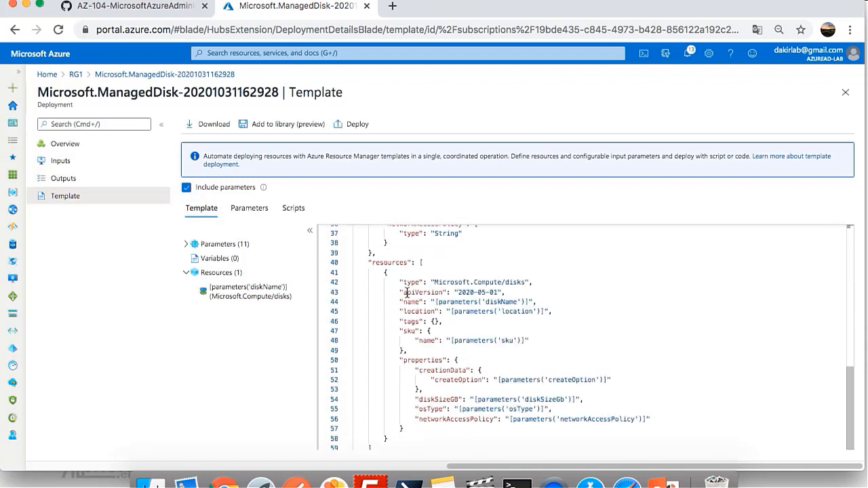
{"action": "left_click", "coordinate": [240, 210]}
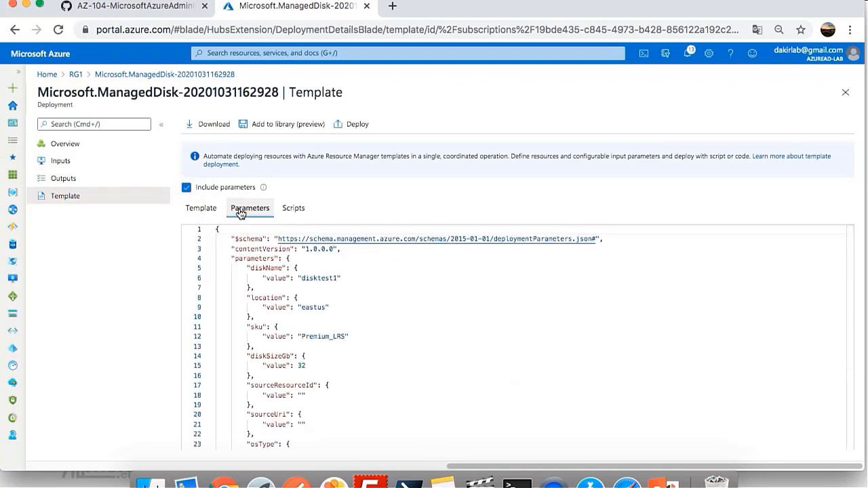
{"action": "left_click", "coordinate": [305, 364]}
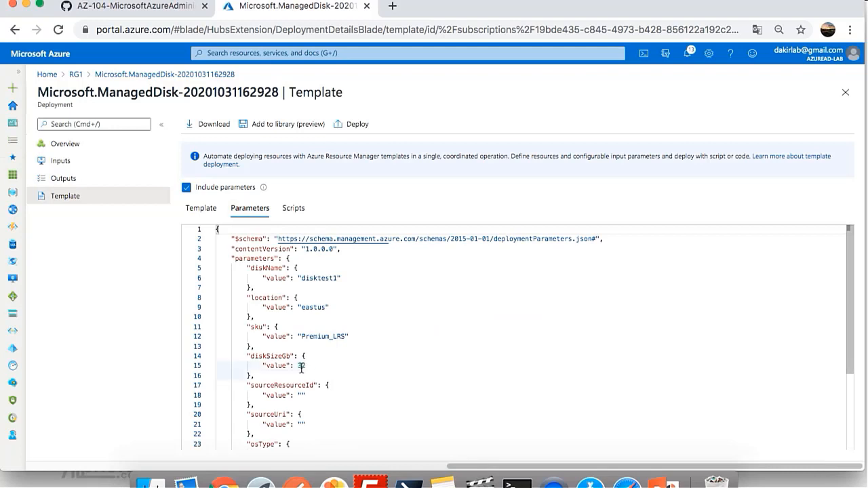
{"action": "double_click", "coordinate": [303, 359]}
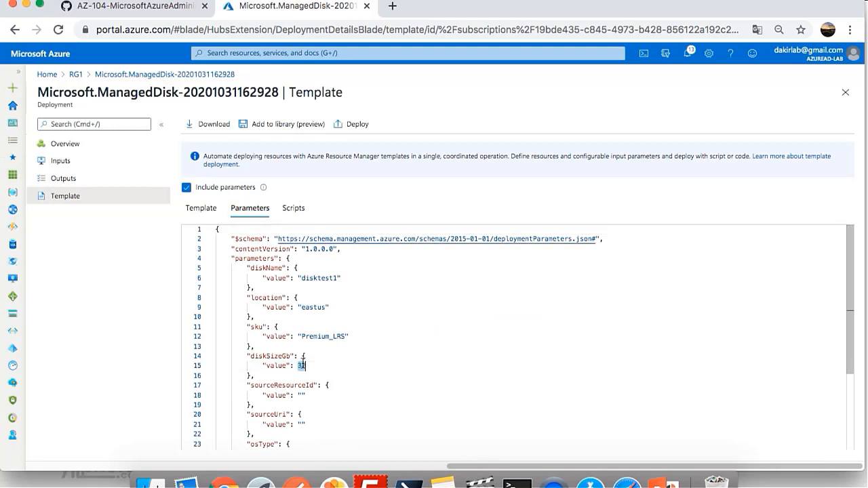
{"action": "scroll", "coordinate": [298, 350], "scroll_direction": "down", "scroll_amount": 5}
{"action": "scroll", "coordinate": [290, 352], "scroll_direction": "up", "scroll_amount": 5}
{"action": "left_click", "coordinate": [201, 209]}
{"action": "left_click", "coordinate": [249, 208]}
{"action": "left_click", "coordinate": [210, 211]}
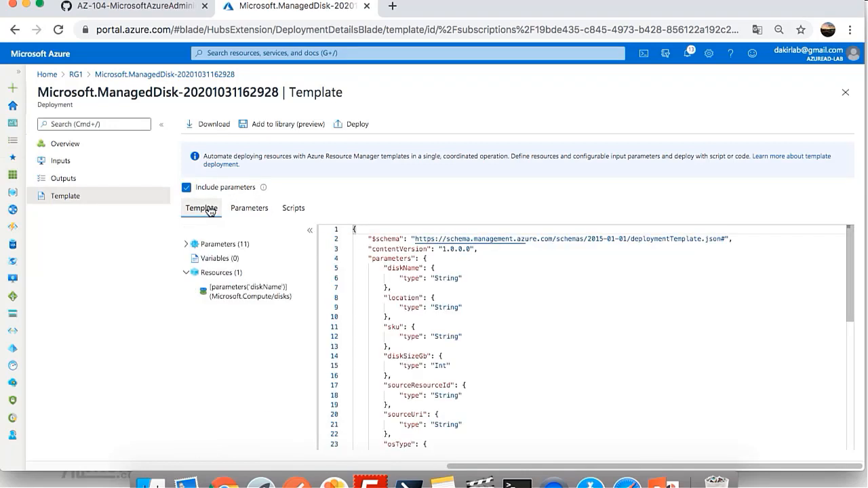
Download the deployment's template package, extract it, and check the JSON files in the extracted folder
{"action": "left_click", "coordinate": [214, 124]}
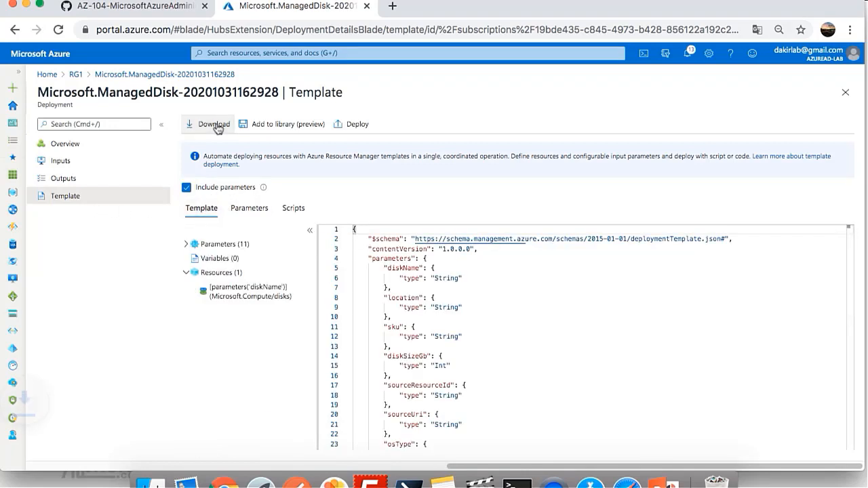
{"action": "left_click", "coordinate": [247, 208]}
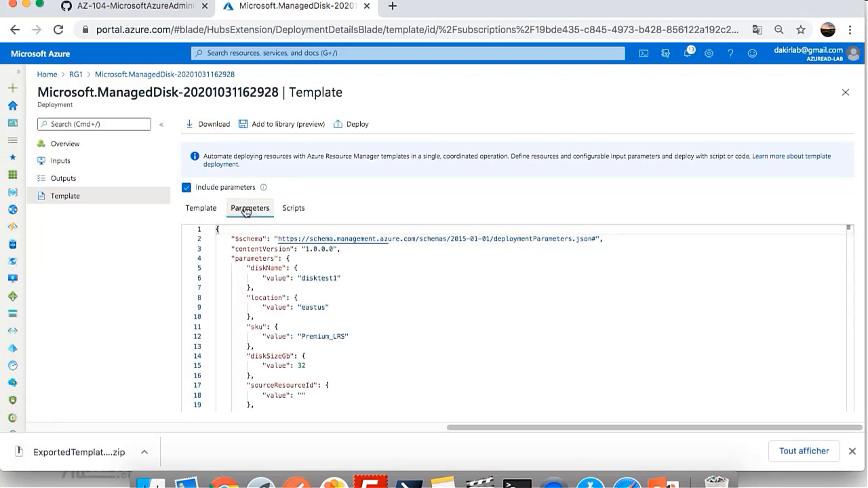
{"action": "left_click", "coordinate": [219, 124]}
{"action": "left_click", "coordinate": [222, 453]}
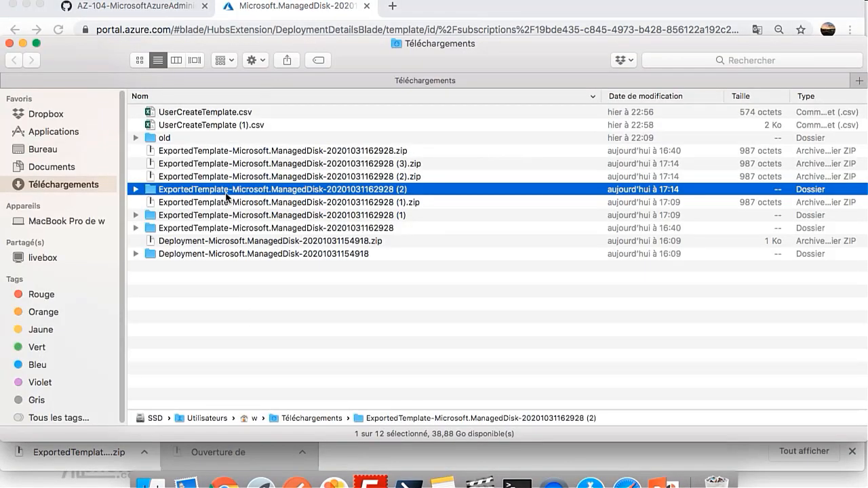
{"action": "double_click", "coordinate": [227, 198]}
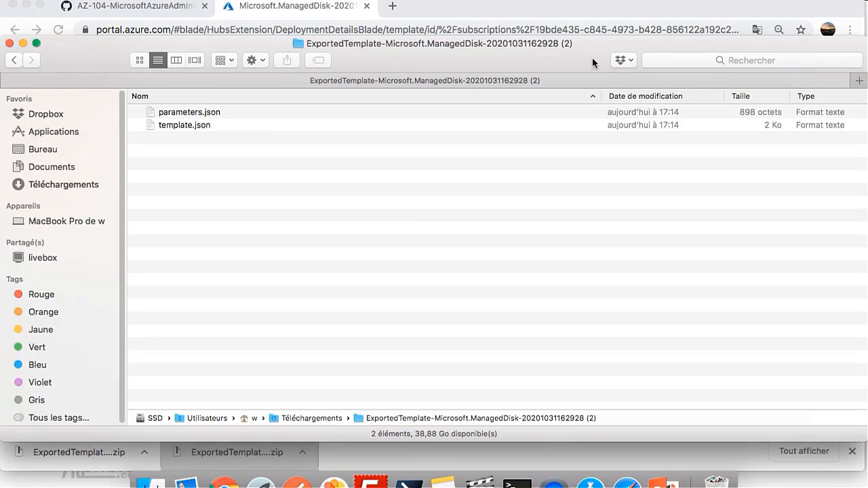
{"action": "left_click", "coordinate": [23, 42]}
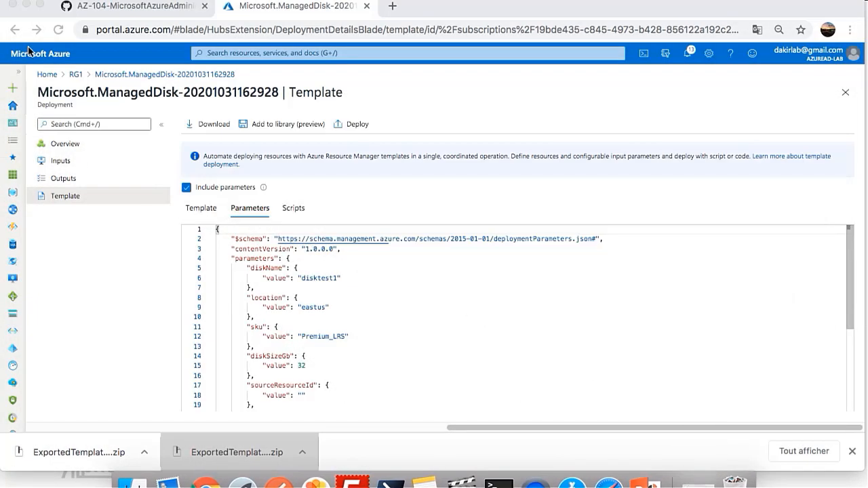
Return to the portal home and open the Deploy a custom template service through the resource search
{"action": "left_click", "coordinate": [75, 74]}
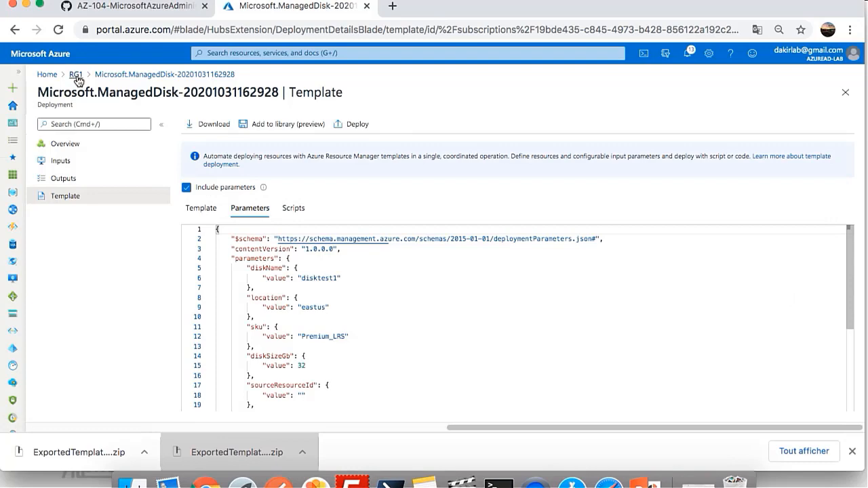
{"action": "left_click", "coordinate": [75, 75]}
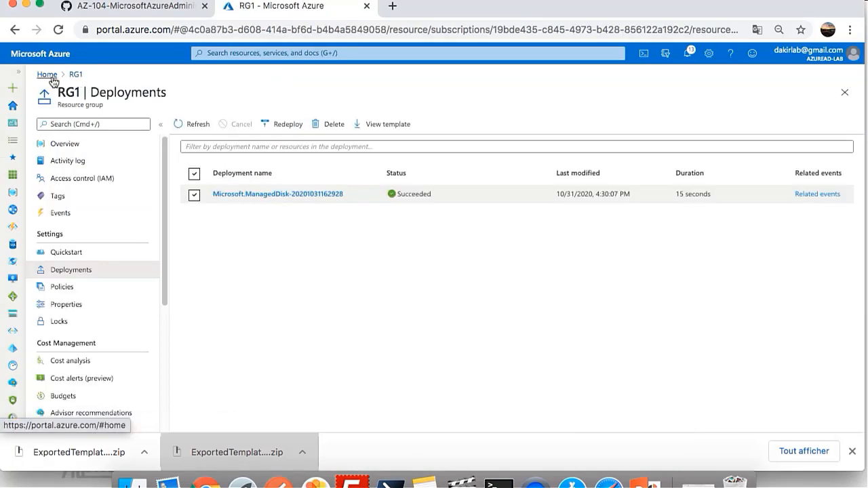
{"action": "left_click", "coordinate": [47, 74]}
{"action": "left_click", "coordinate": [246, 54]}
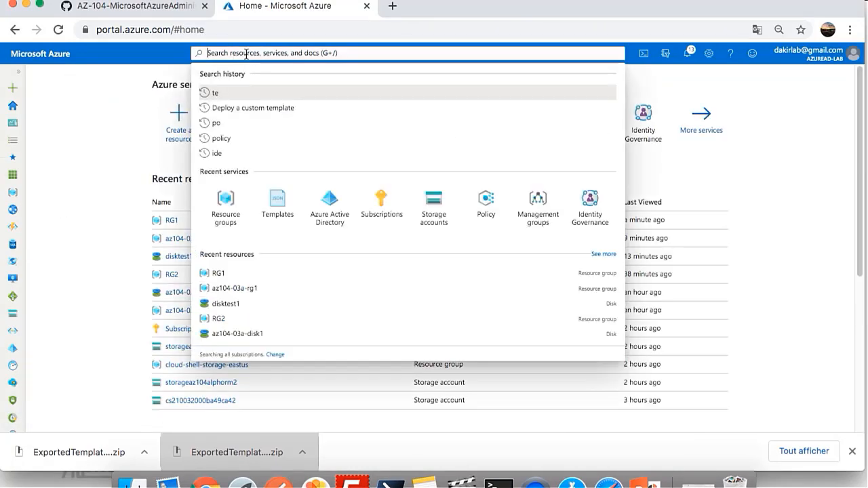
{"action": "left_click", "coordinate": [277, 113]}
{"action": "left_click", "coordinate": [454, 101]}
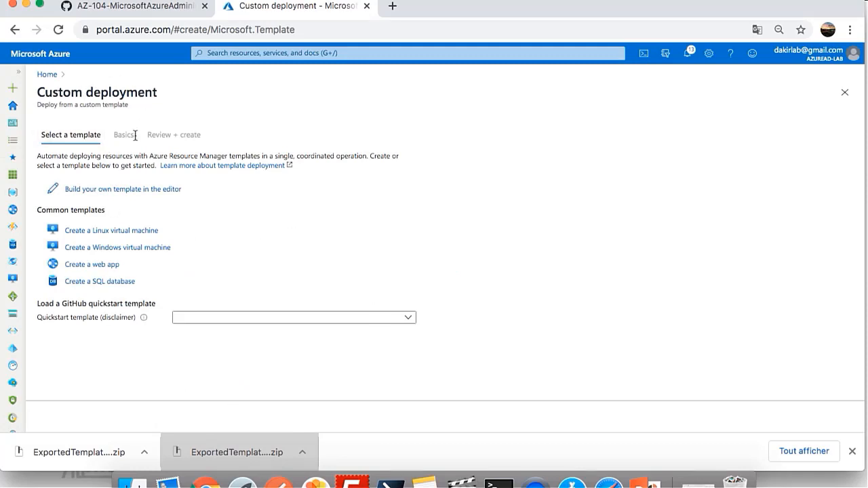
Start building a custom template in the editor and load the exported template.json file into it
{"action": "left_click", "coordinate": [139, 190]}
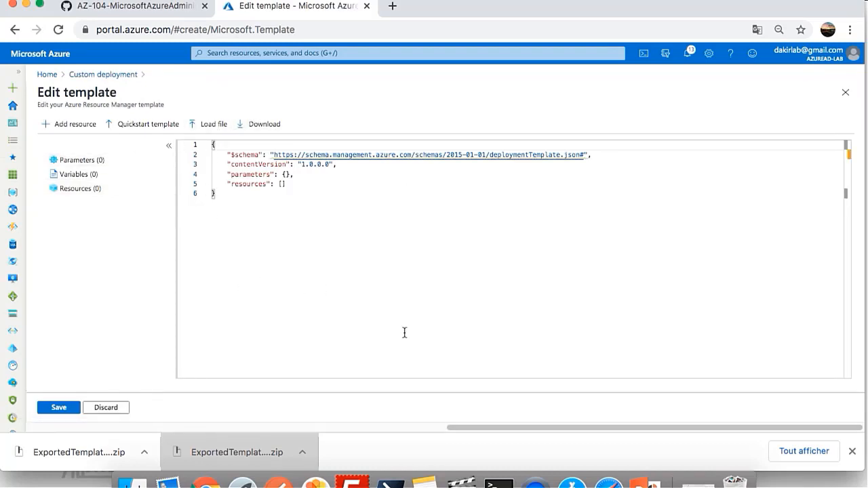
{"action": "left_click", "coordinate": [213, 127]}
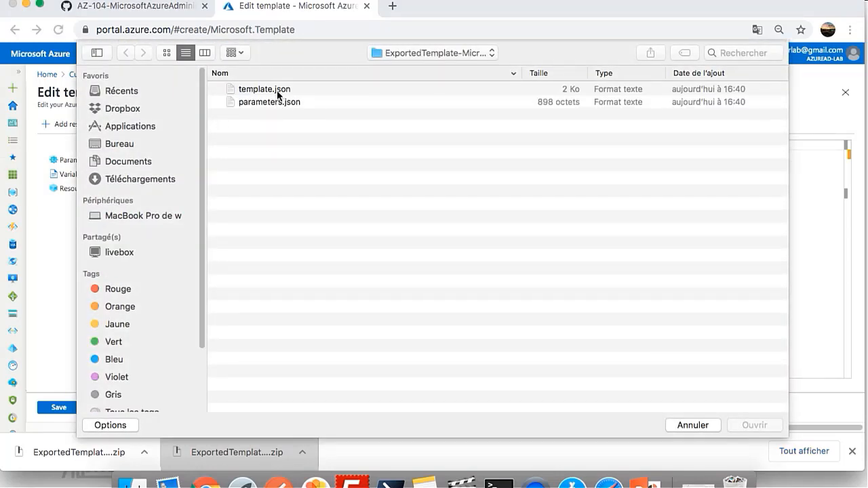
{"action": "double_click", "coordinate": [278, 92]}
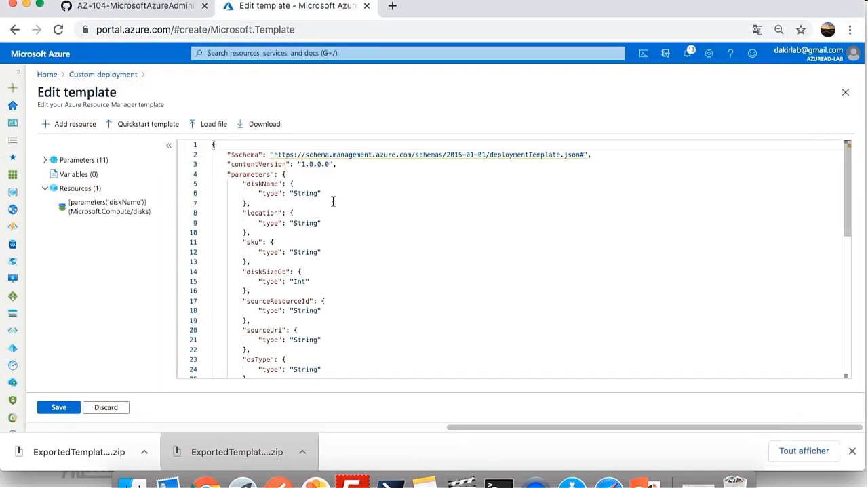
Check the lab's list of lines to remove and delete the sourceResourceId and sourceUri parameters from the template
{"action": "key", "text": "ctrl+shift+Tab"}
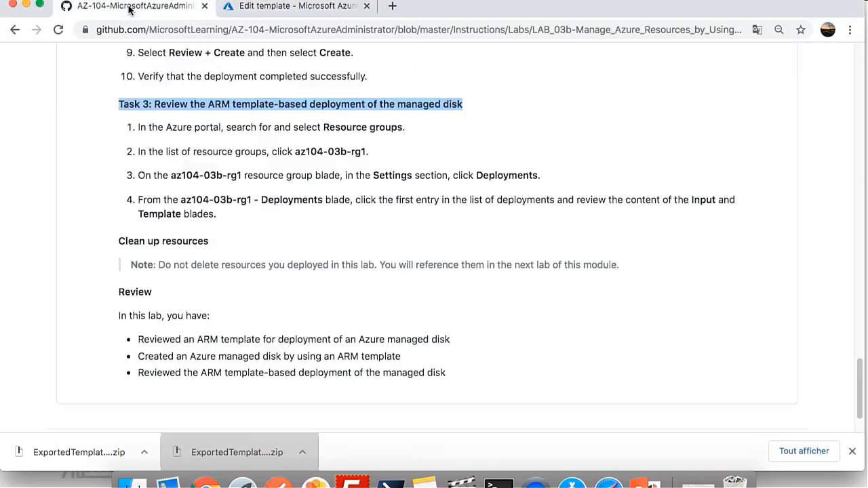
{"action": "scroll", "coordinate": [255, 270], "scroll_direction": "down", "scroll_amount": 3}
{"action": "scroll", "coordinate": [264, 274], "scroll_direction": "up", "scroll_amount": 10}
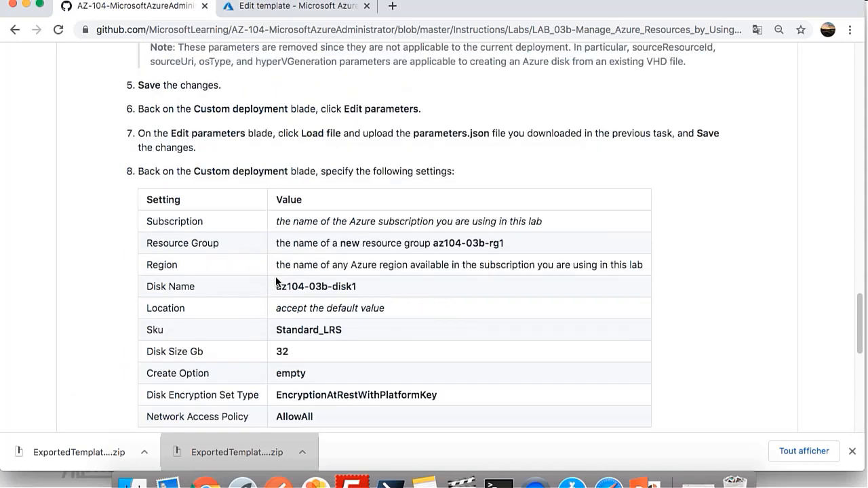
{"action": "scroll", "coordinate": [275, 281], "scroll_direction": "up", "scroll_amount": 3}
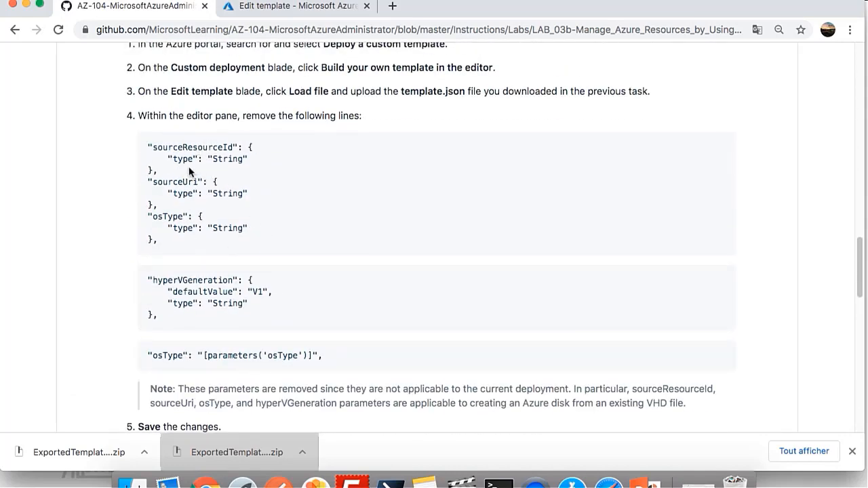
{"action": "left_click", "coordinate": [260, 8]}
{"action": "scroll", "coordinate": [366, 328], "scroll_direction": "down", "scroll_amount": 5}
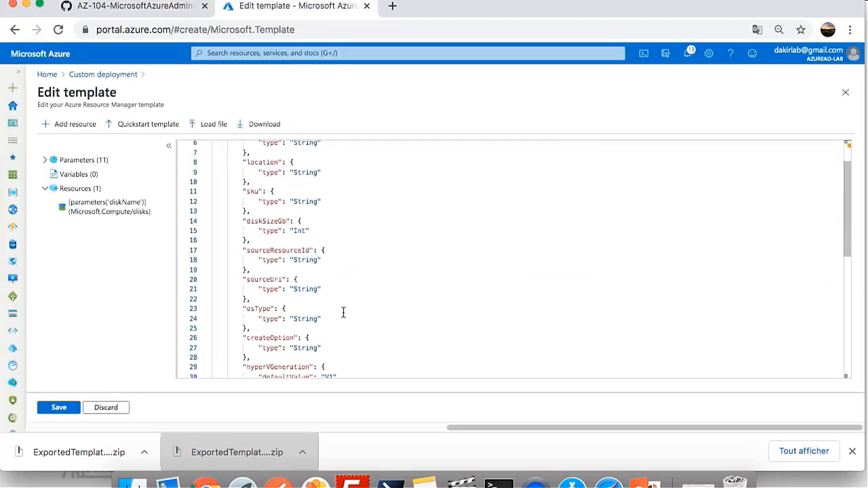
{"action": "left_click", "coordinate": [244, 233]}
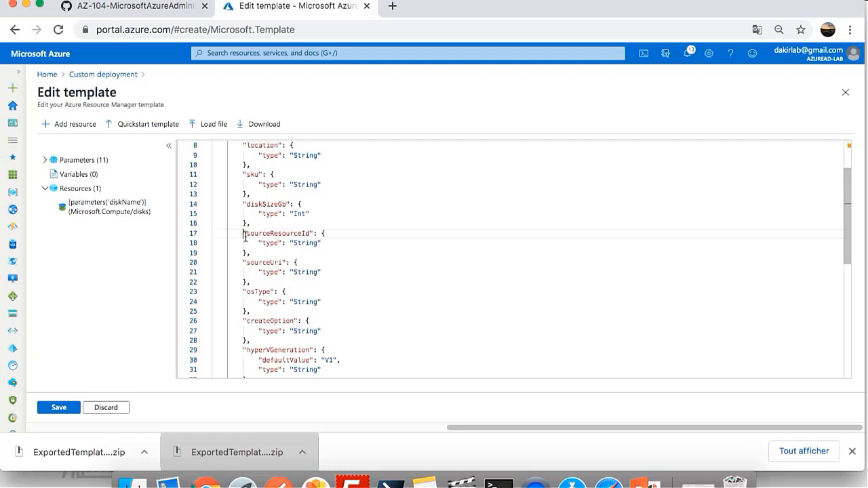
{"action": "left_click_drag", "start_coordinate": [245, 233], "coordinate": [192, 236]}
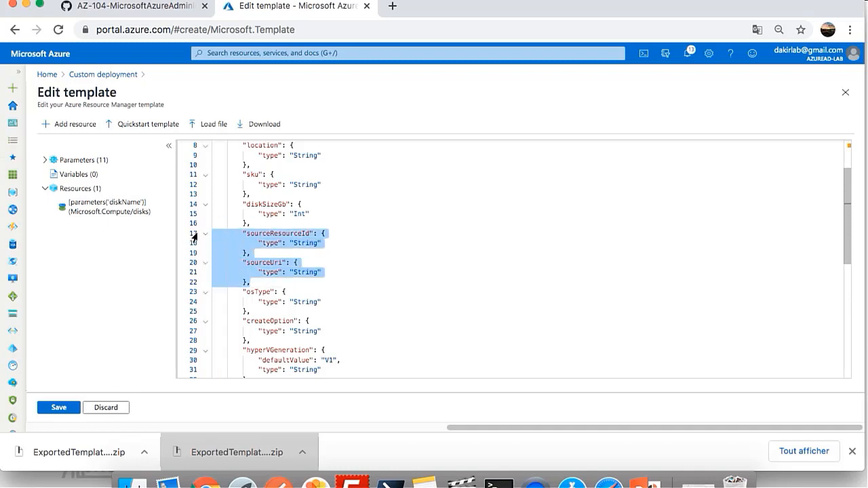
{"action": "key", "text": "BackSpace"}
{"action": "key", "text": "BackSpace"}
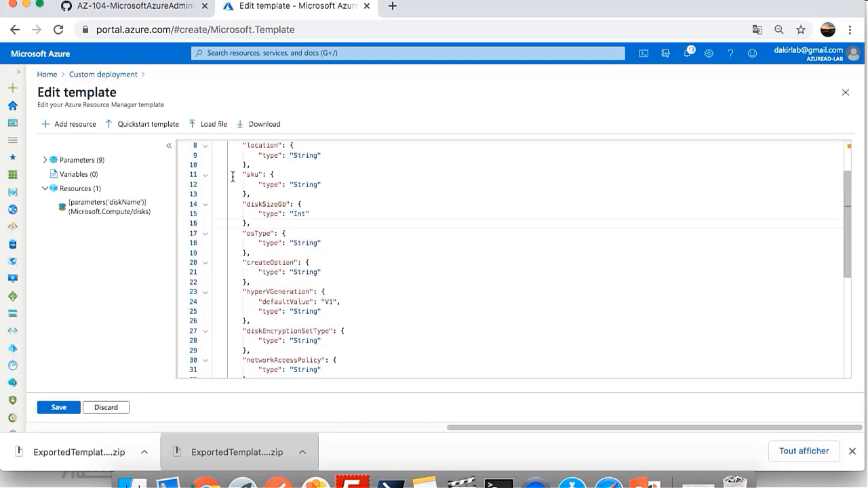
Save the edited template, load the exported parameters.json file into the deployment's parameters, and save them
{"action": "left_click", "coordinate": [57, 409]}
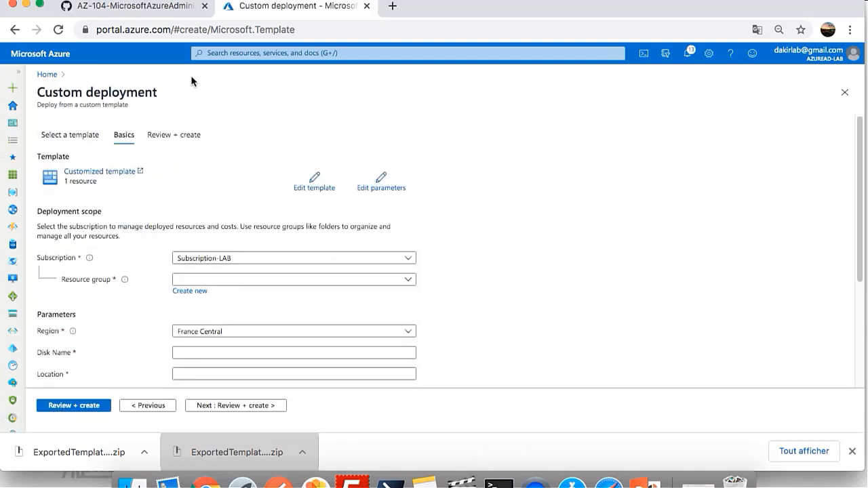
{"action": "left_click", "coordinate": [393, 192]}
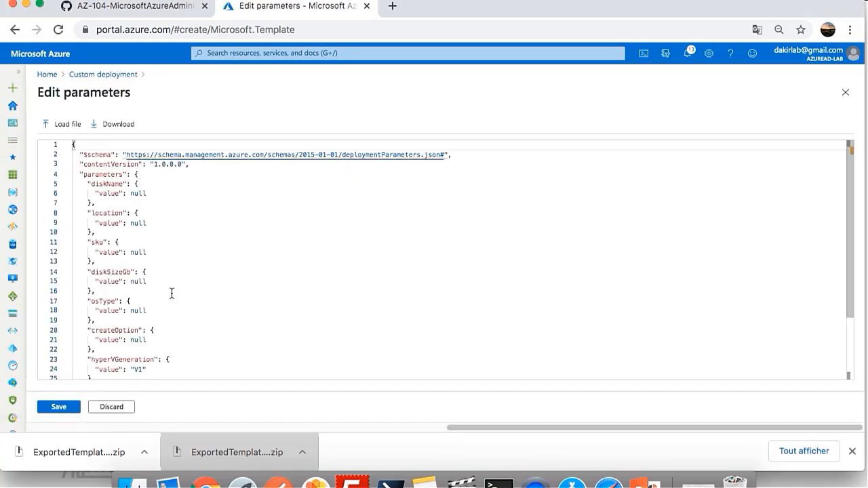
{"action": "scroll", "coordinate": [167, 258], "scroll_direction": "down", "scroll_amount": 1}
{"action": "scroll", "coordinate": [171, 264], "scroll_direction": "up", "scroll_amount": 1}
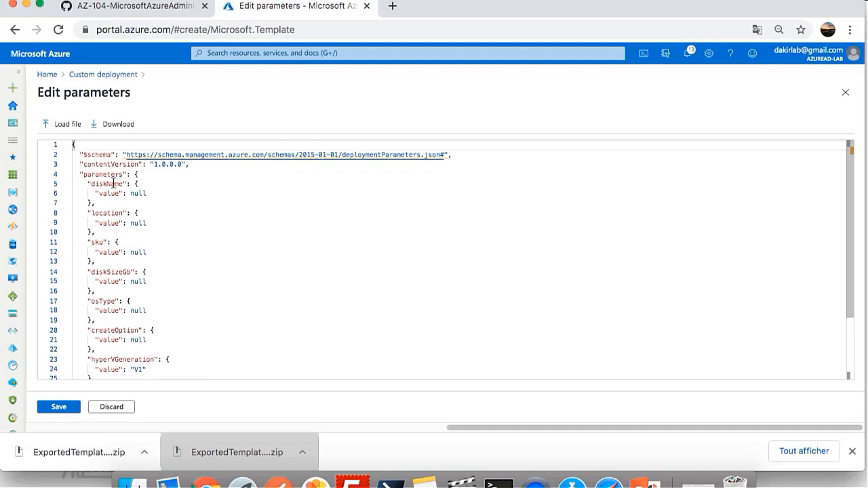
{"action": "left_click", "coordinate": [66, 127]}
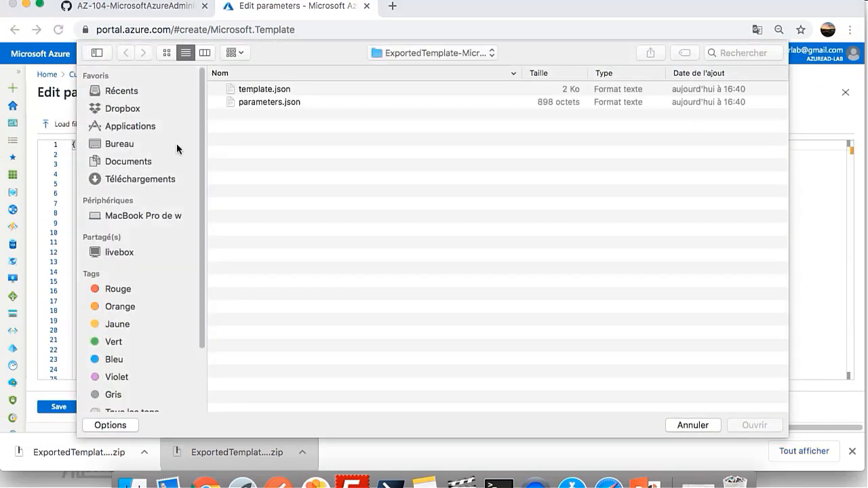
{"action": "double_click", "coordinate": [279, 102]}
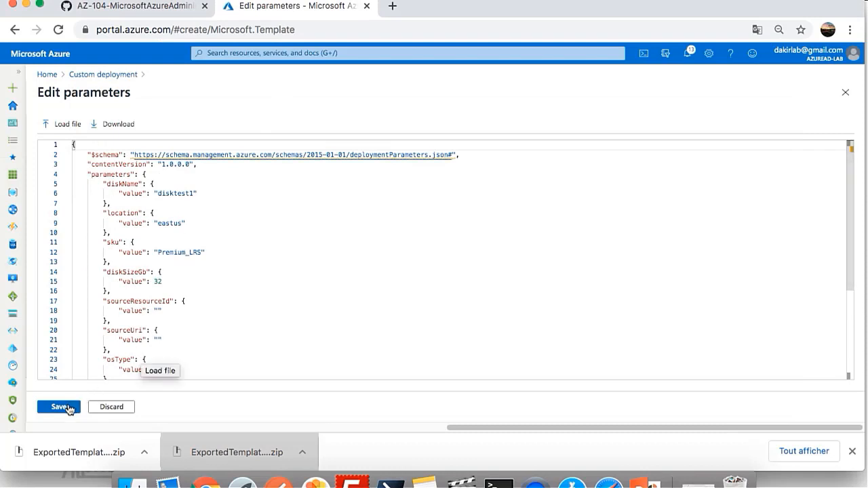
{"action": "left_click", "coordinate": [62, 408]}
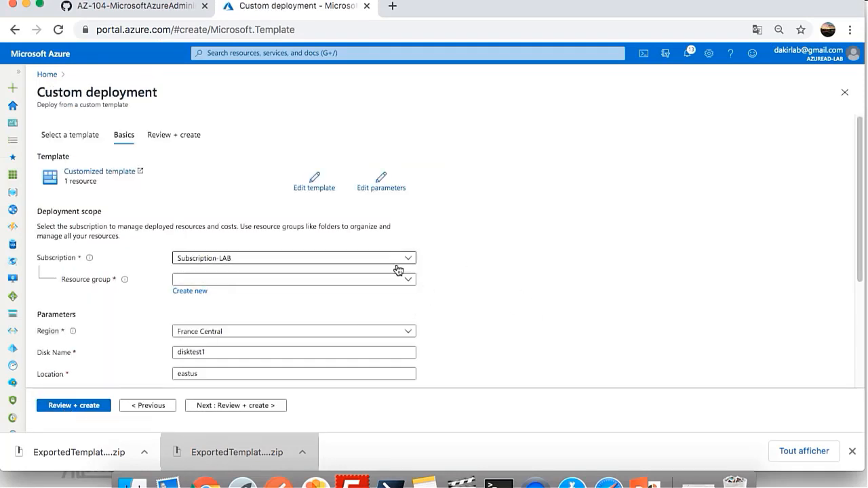
Select the az104-03a-rg1 resource group, name the disk disktest1template, and set the OS type to Windows
{"action": "scroll", "coordinate": [476, 316], "scroll_direction": "down", "scroll_amount": 1}
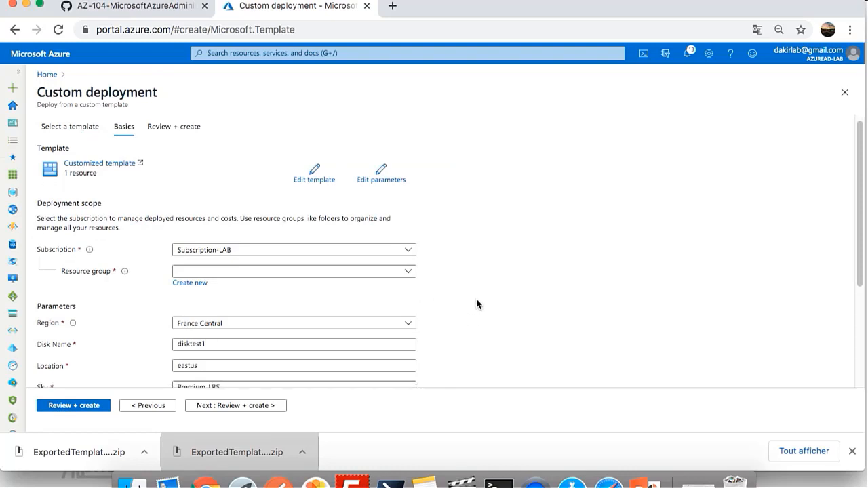
{"action": "left_click", "coordinate": [396, 273]}
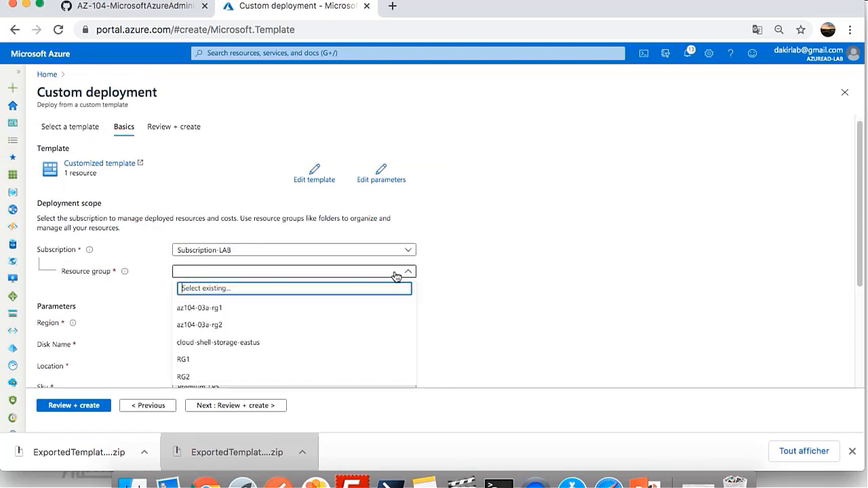
{"action": "left_click", "coordinate": [238, 313]}
{"action": "scroll", "coordinate": [325, 318], "scroll_direction": "down", "scroll_amount": 3}
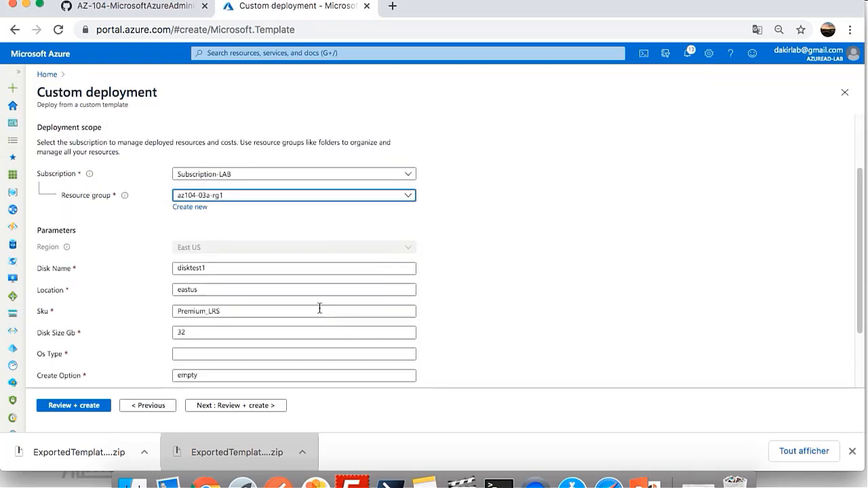
{"action": "left_click", "coordinate": [238, 268]}
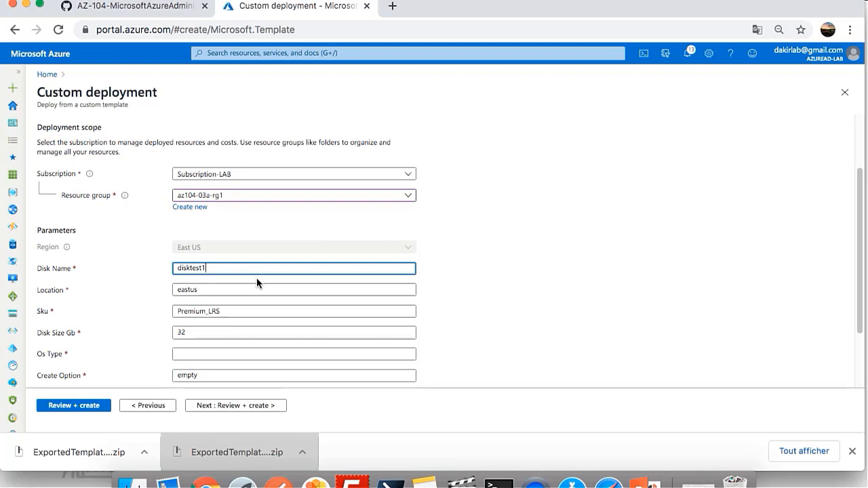
{"action": "type", "text": "template"}
{"action": "left_click", "coordinate": [398, 355]}
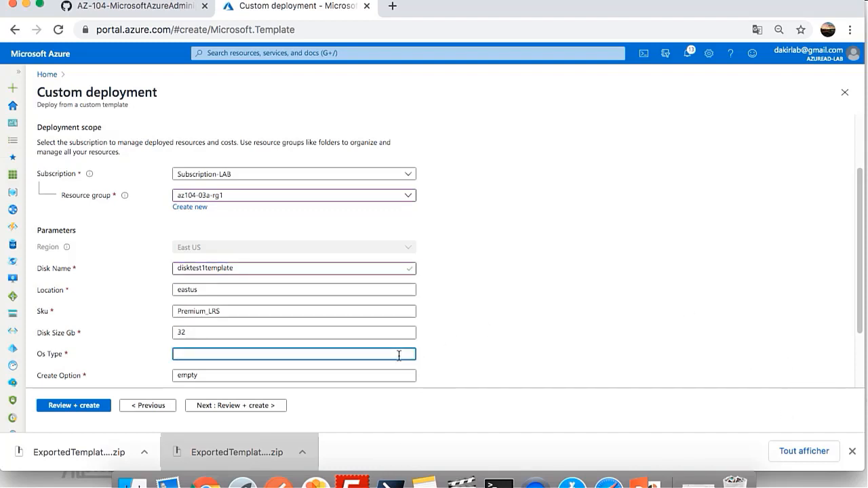
{"action": "type", "text": "Windows"}
{"action": "left_click", "coordinate": [544, 282]}
{"action": "scroll", "coordinate": [544, 288], "scroll_direction": "down", "scroll_amount": 3}
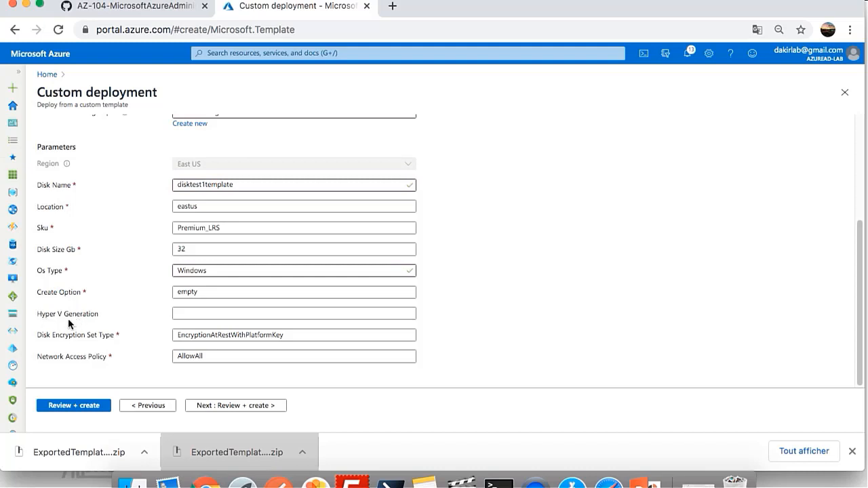
Check the lab's list of lines to remove, delete the hyperVGeneration parameter from the template, and save it
{"action": "left_click", "coordinate": [167, 8]}
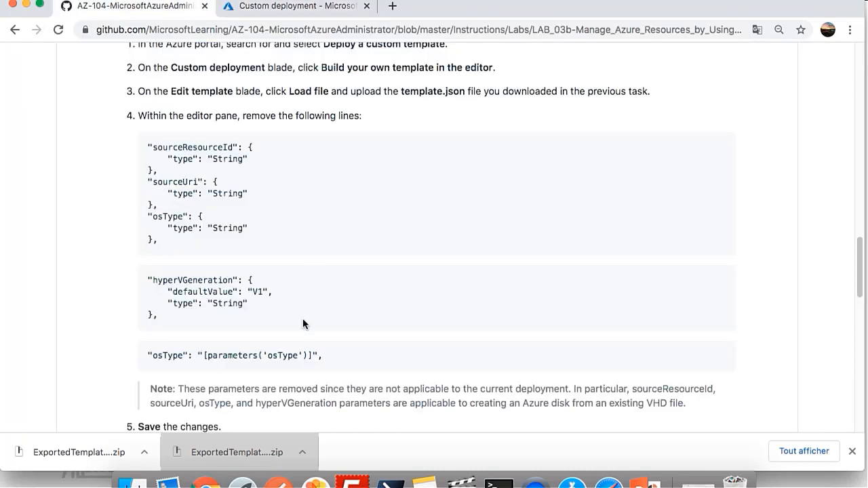
{"action": "scroll", "coordinate": [303, 324], "scroll_direction": "down", "scroll_amount": 3}
{"action": "left_click_drag", "start_coordinate": [180, 225], "coordinate": [139, 193]}
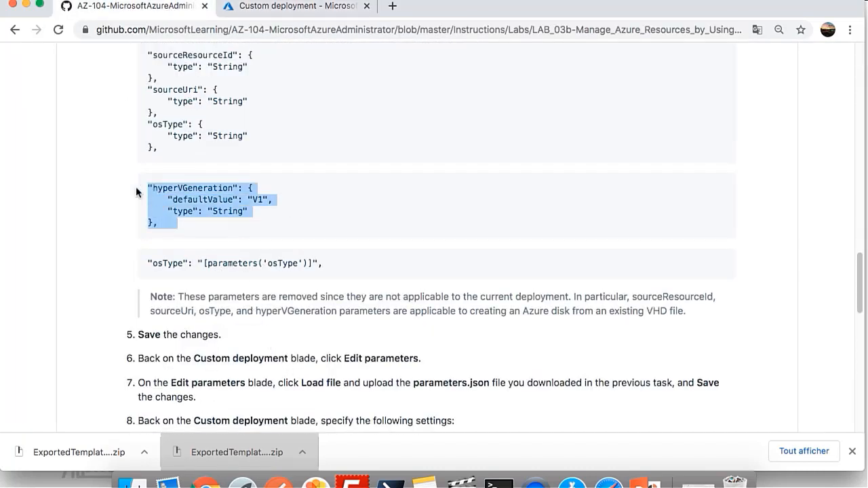
{"action": "left_click", "coordinate": [258, 7]}
{"action": "scroll", "coordinate": [256, 133], "scroll_direction": "up", "scroll_amount": 5}
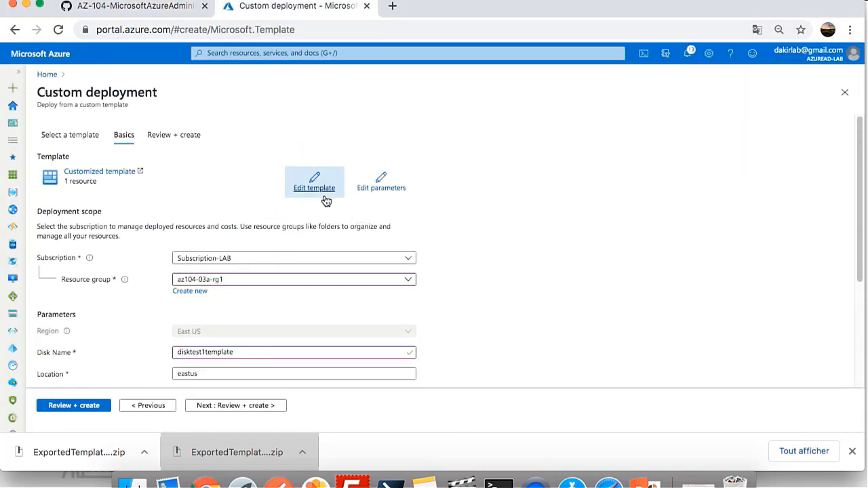
{"action": "left_click", "coordinate": [313, 184]}
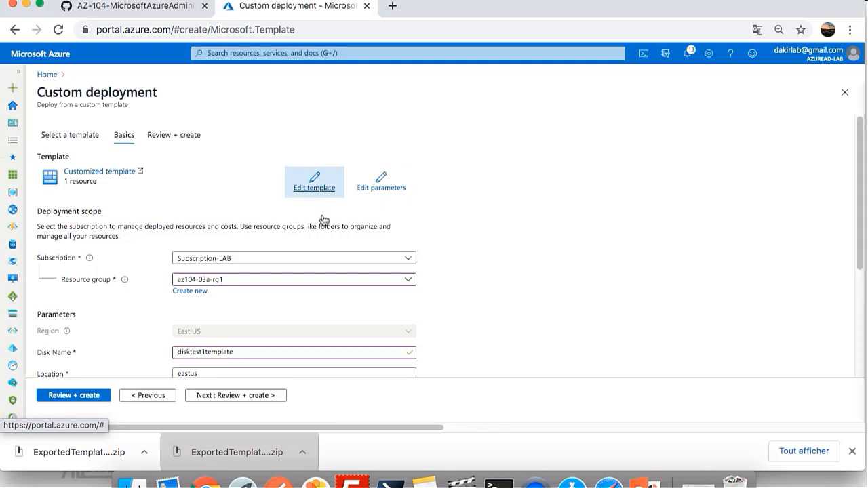
{"action": "scroll", "coordinate": [321, 219], "scroll_direction": "down", "scroll_amount": 6}
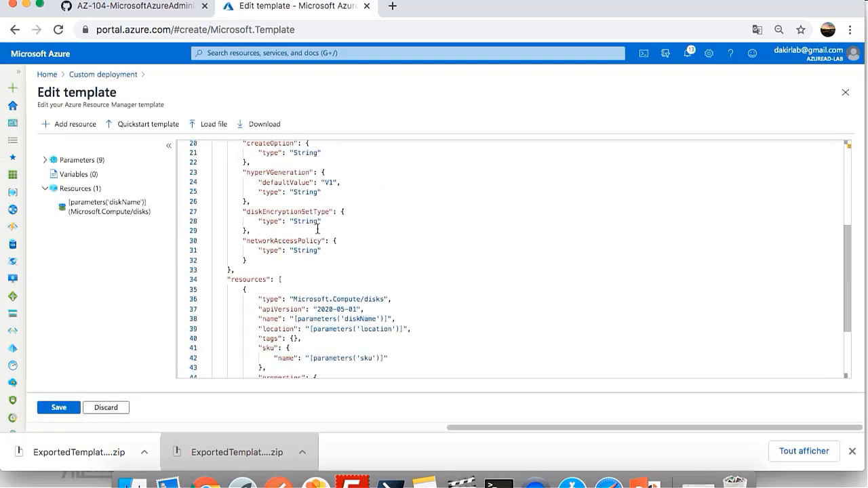
{"action": "left_click_drag", "start_coordinate": [257, 201], "coordinate": [193, 176]}
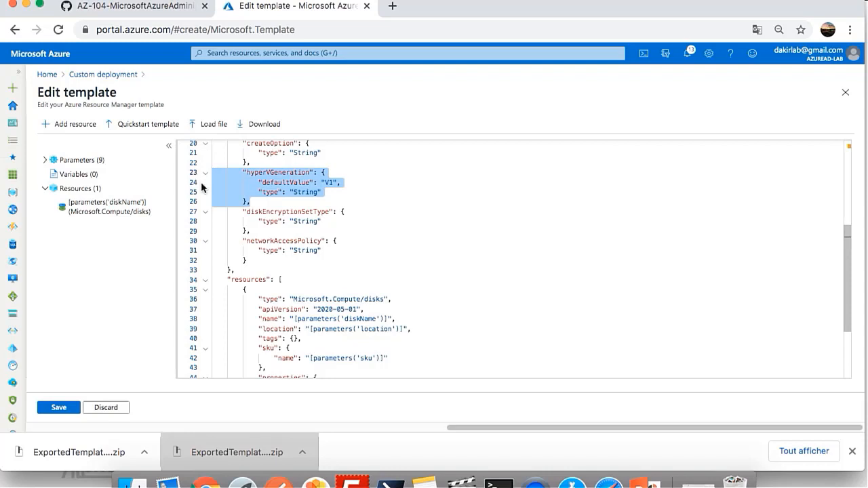
{"action": "key", "text": "BackSpace"}
{"action": "key", "text": "BackSpace"}
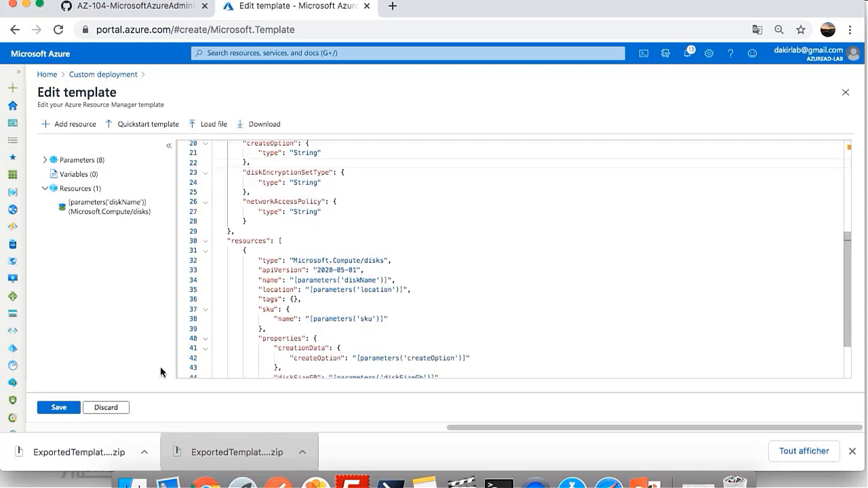
{"action": "left_click", "coordinate": [58, 408]}
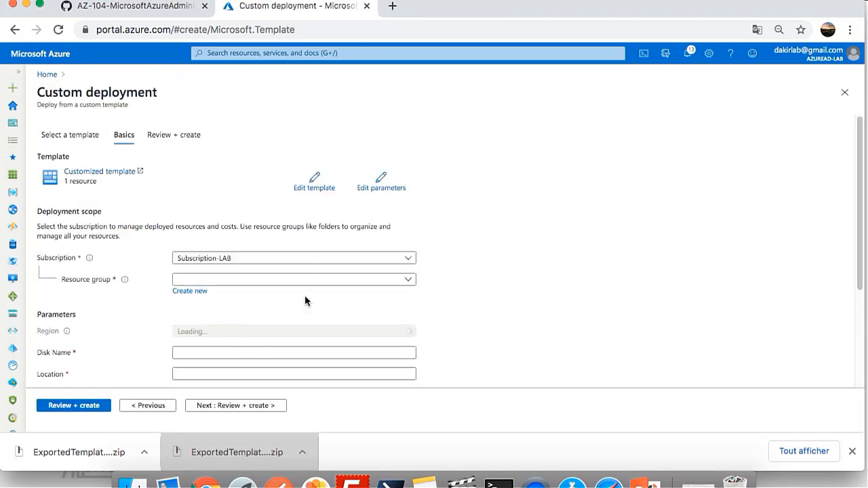
Reload the parameters.json file into the custom deployment's parameters and save them
{"action": "left_click", "coordinate": [380, 185]}
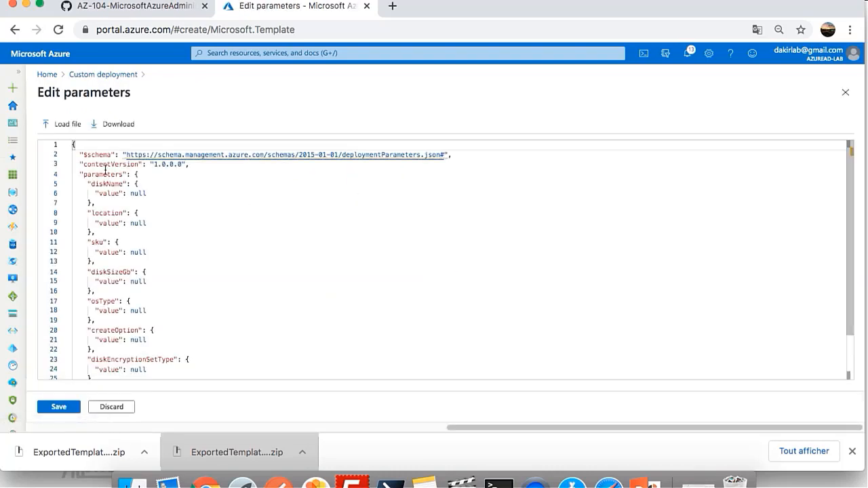
{"action": "left_click", "coordinate": [61, 129]}
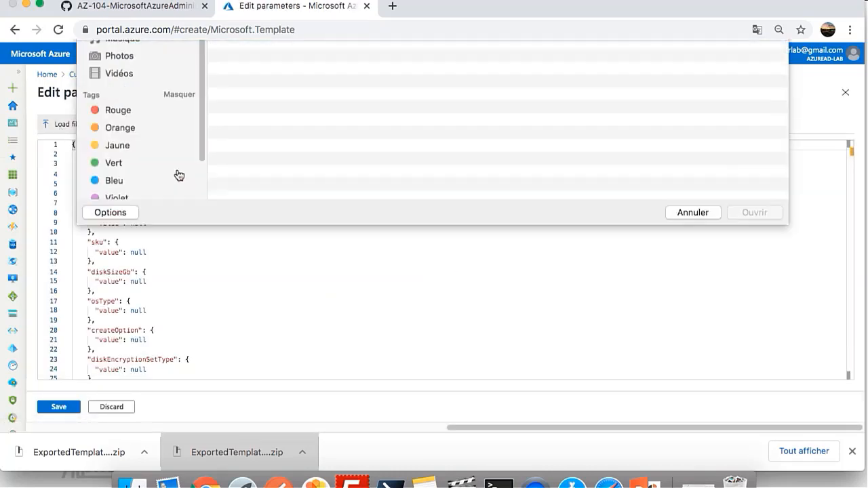
{"action": "double_click", "coordinate": [261, 102]}
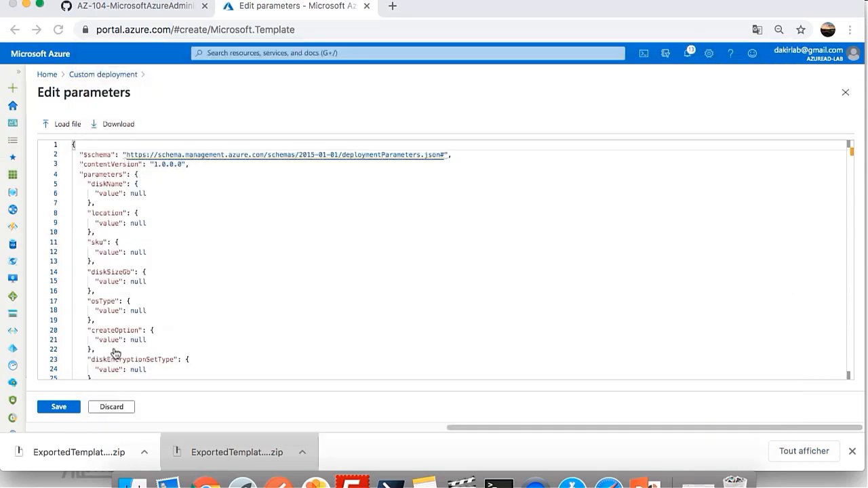
{"action": "left_click", "coordinate": [59, 408]}
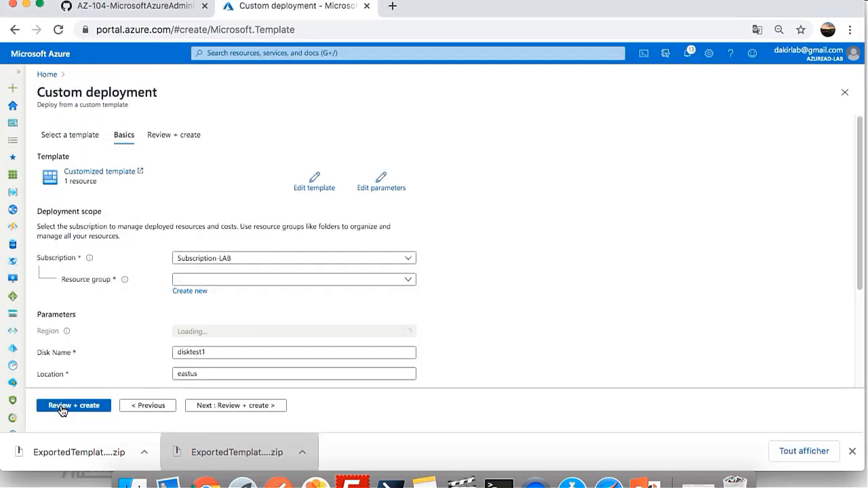
Set the resource group to az104-03a-rg1, the disk name to disktest1template, and the OS type to Windows
{"action": "left_click", "coordinate": [290, 281]}
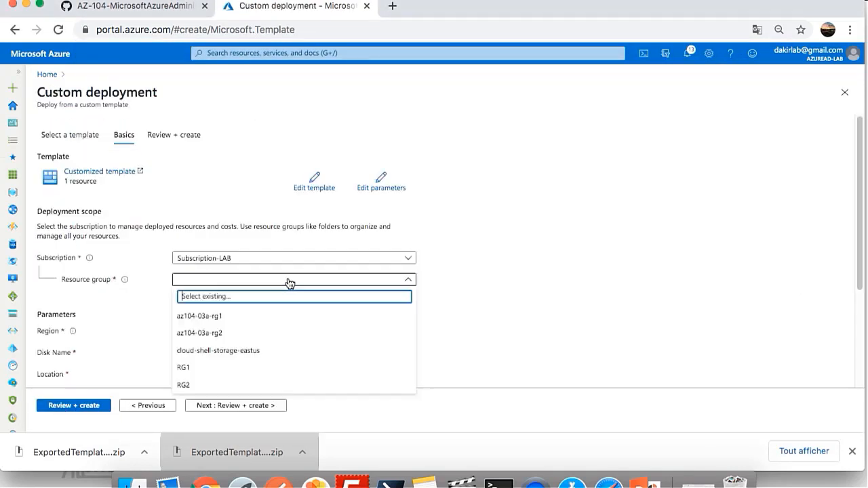
{"action": "left_click", "coordinate": [233, 316]}
{"action": "scroll", "coordinate": [313, 320], "scroll_direction": "down", "scroll_amount": 3}
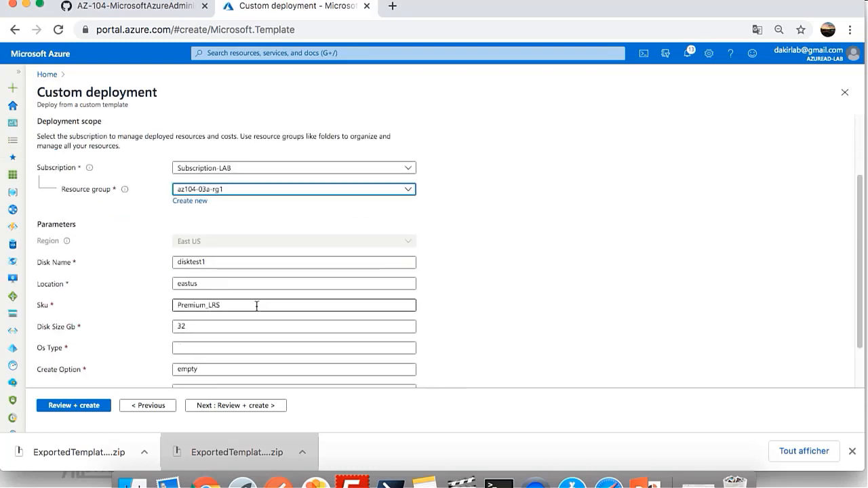
{"action": "left_click", "coordinate": [247, 262]}
{"action": "type", "text": "temp"}
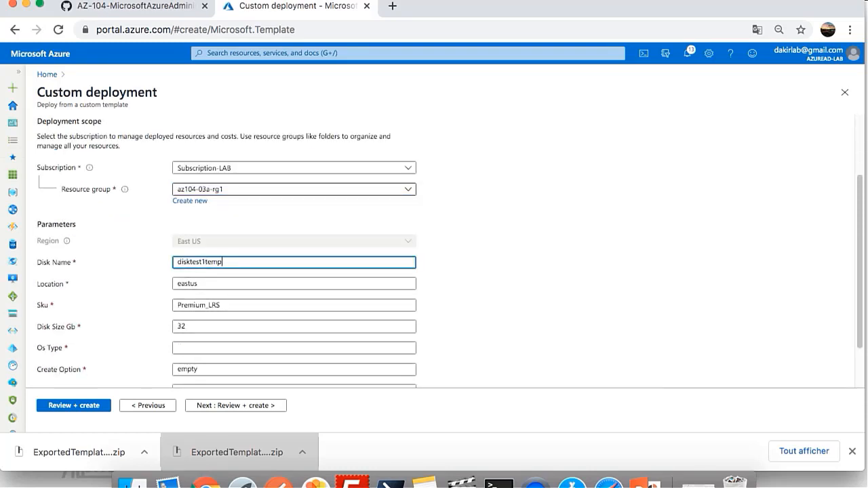
{"action": "type", "text": "late"}
{"action": "scroll", "coordinate": [262, 298], "scroll_direction": "down", "scroll_amount": 2}
{"action": "left_click", "coordinate": [255, 293]}
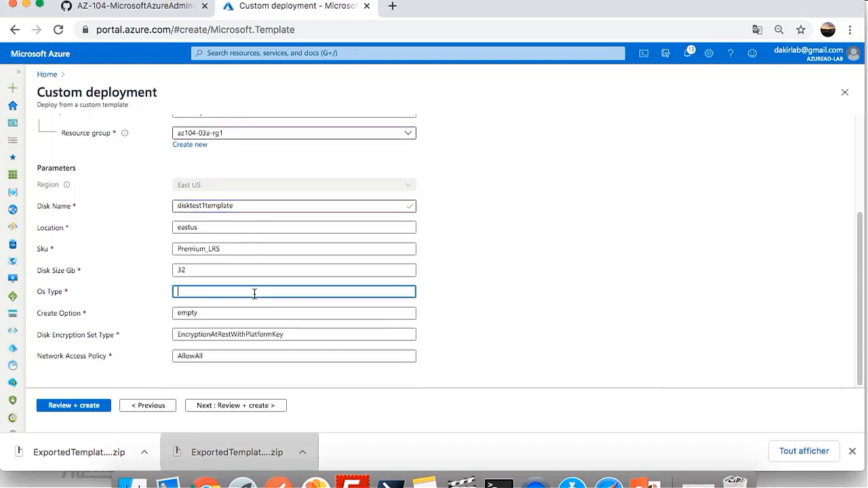
{"action": "type", "text": "Windows"}
Validate and create the custom deployment, and refresh the resource list of its az104-03a-rg1 resource group
{"action": "left_click", "coordinate": [85, 409]}
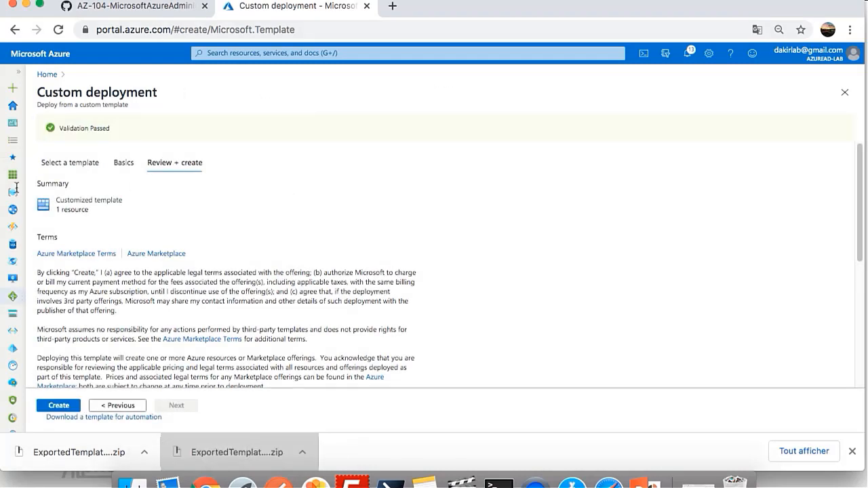
{"action": "left_click", "coordinate": [52, 406]}
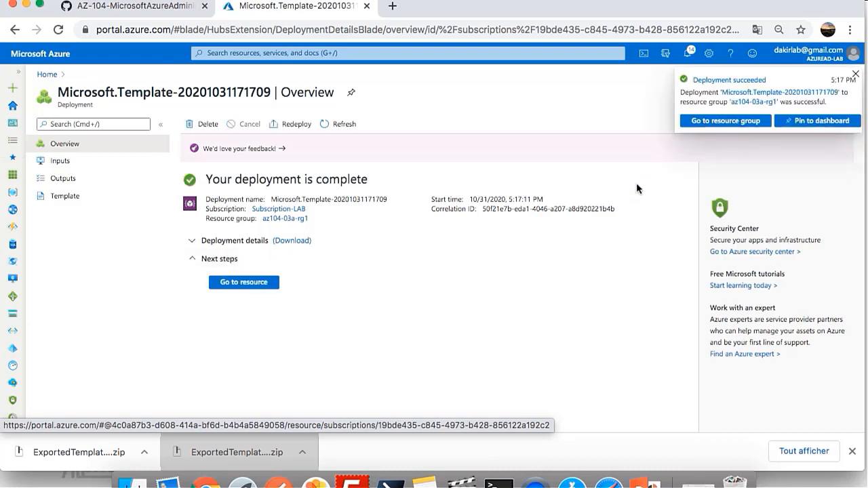
{"action": "left_click", "coordinate": [729, 123]}
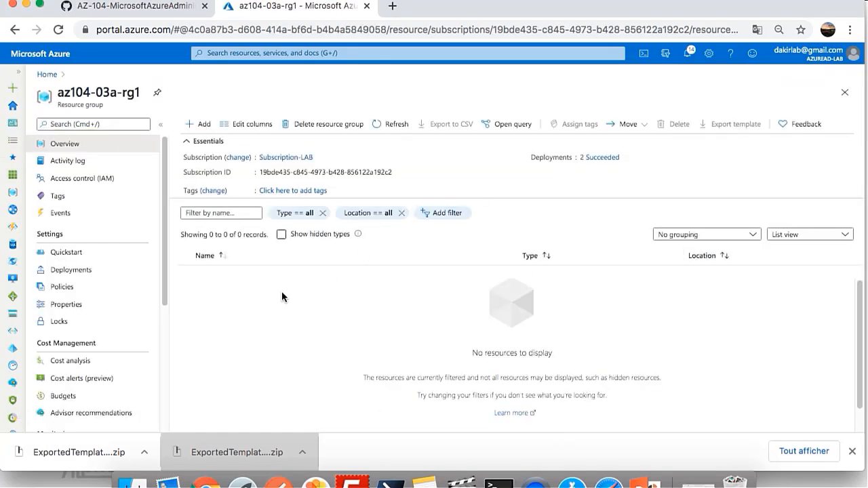
{"action": "left_click", "coordinate": [393, 131]}
{"action": "left_click", "coordinate": [393, 129]}
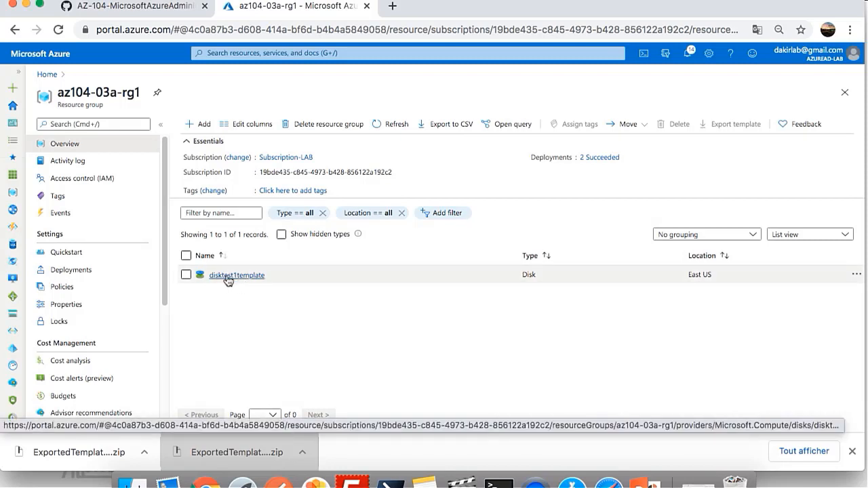
Check the overview of the disktest1template disk and open the deployment history of its resource group
{"action": "left_click", "coordinate": [234, 277]}
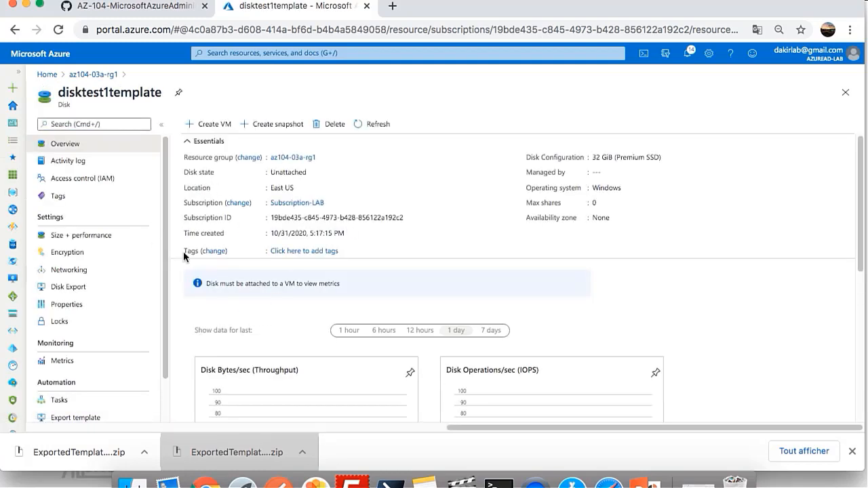
{"action": "left_click", "coordinate": [93, 74]}
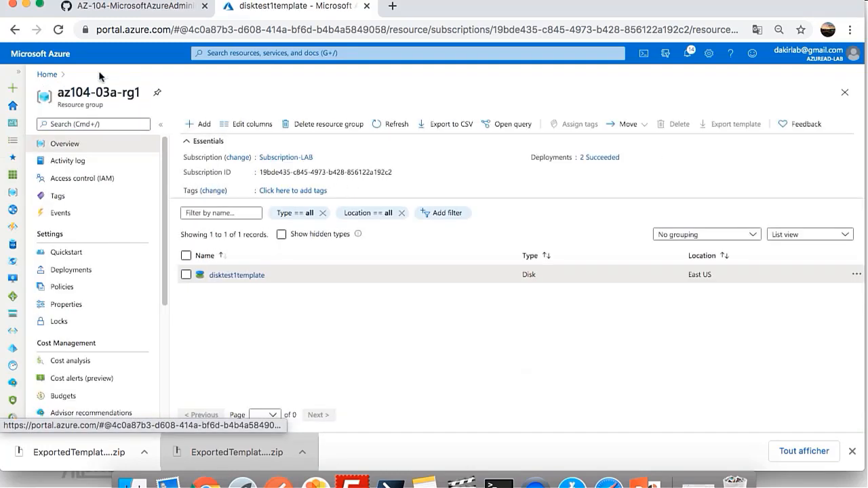
{"action": "left_click", "coordinate": [76, 273]}
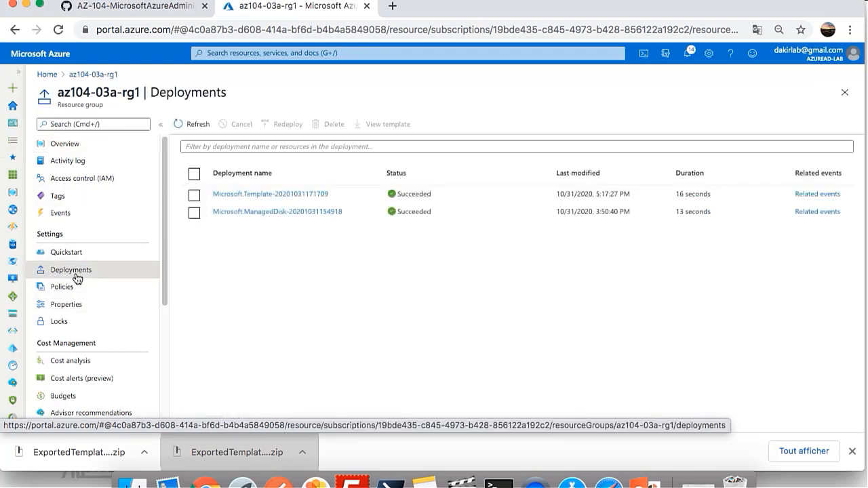
{"action": "left_click", "coordinate": [309, 195]}
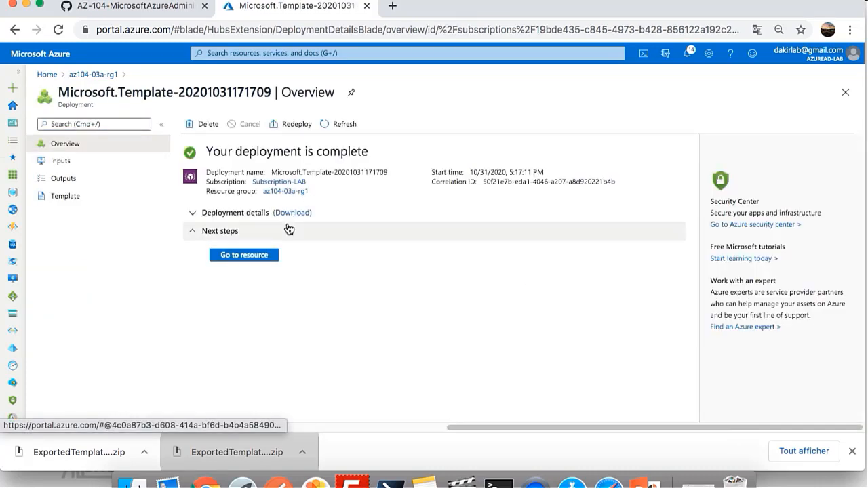
{"action": "left_click", "coordinate": [67, 163]}
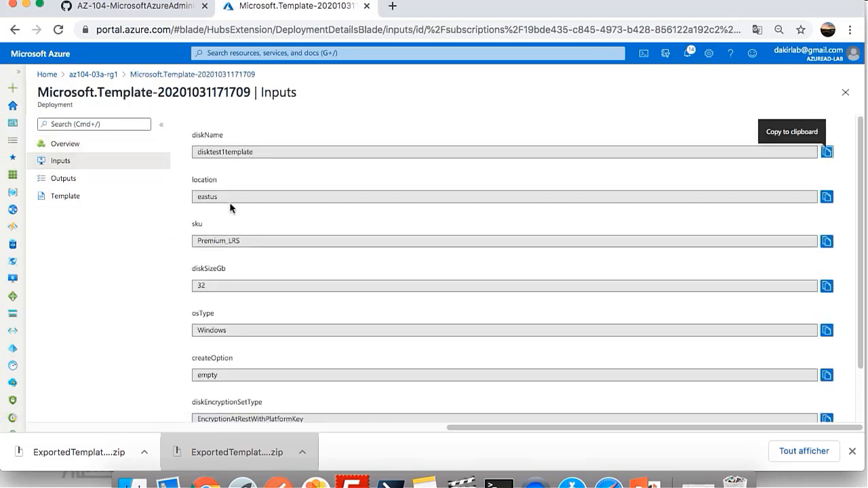
{"action": "scroll", "coordinate": [239, 231], "scroll_direction": "down", "scroll_amount": 3}
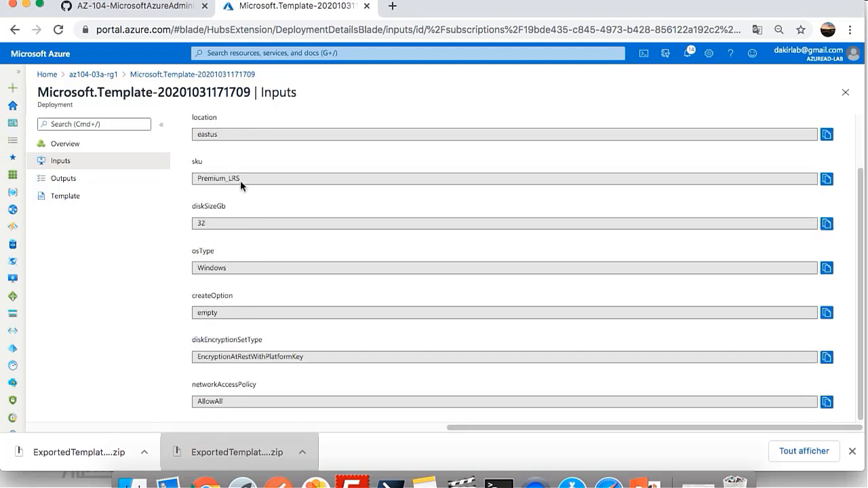
{"action": "scroll", "coordinate": [347, 216], "scroll_direction": "up", "scroll_amount": 3}
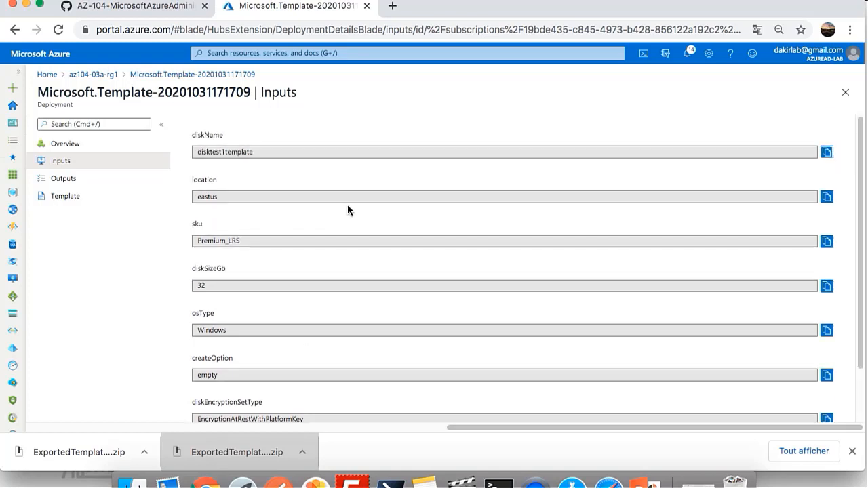
Examine the deployment's template code, including its disk resource definition, and the parameter values stored with it
{"action": "left_click", "coordinate": [63, 198]}
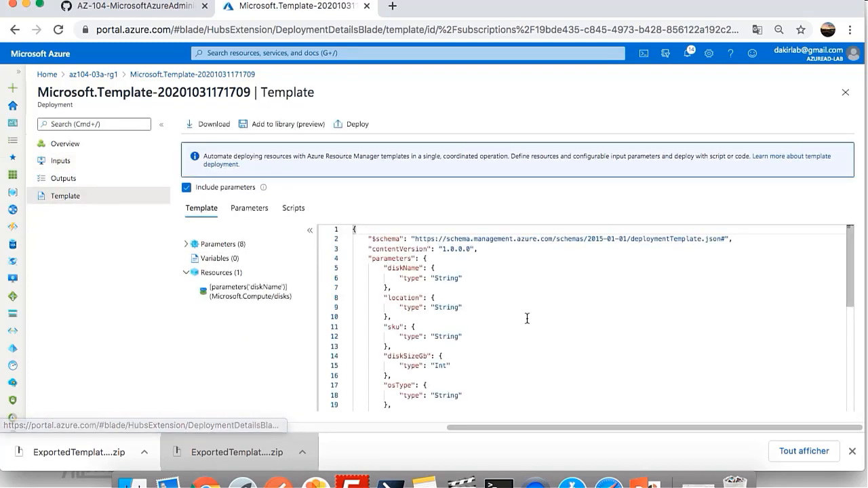
{"action": "scroll", "coordinate": [576, 329], "scroll_direction": "down", "scroll_amount": 3}
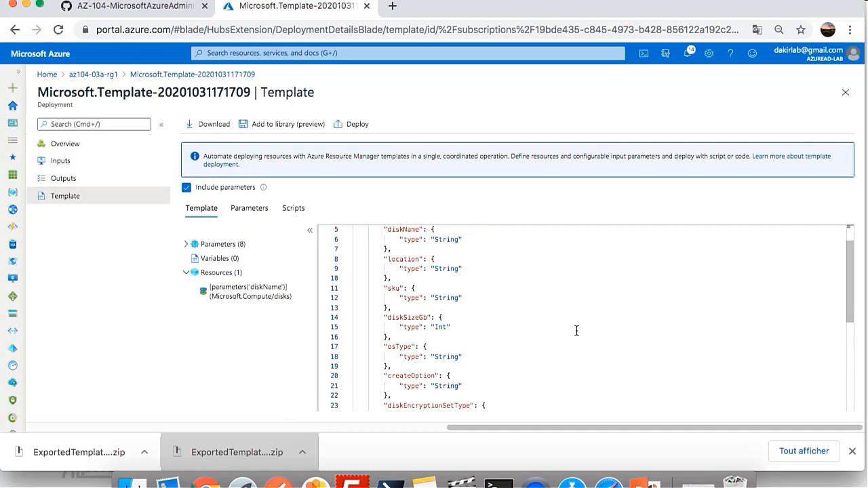
{"action": "scroll", "coordinate": [576, 331], "scroll_direction": "down", "scroll_amount": 10}
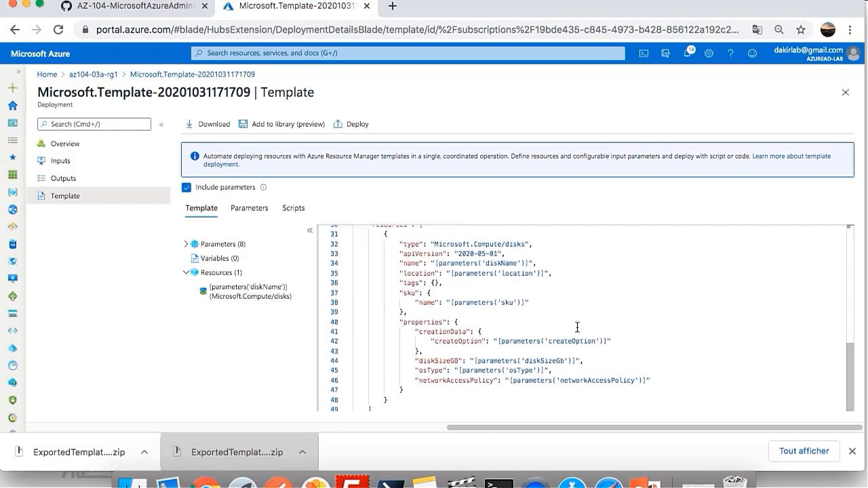
{"action": "scroll", "coordinate": [576, 329], "scroll_direction": "up", "scroll_amount": 8}
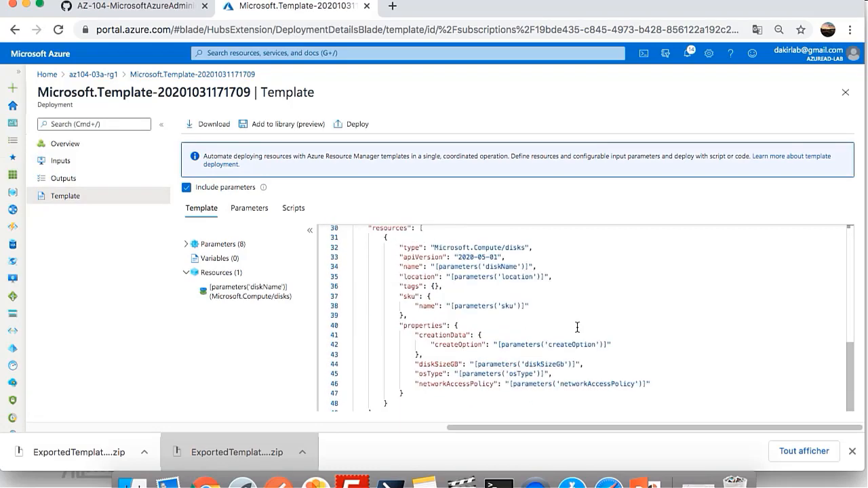
{"action": "left_click", "coordinate": [242, 210]}
{"action": "scroll", "coordinate": [440, 313], "scroll_direction": "down", "scroll_amount": 1}
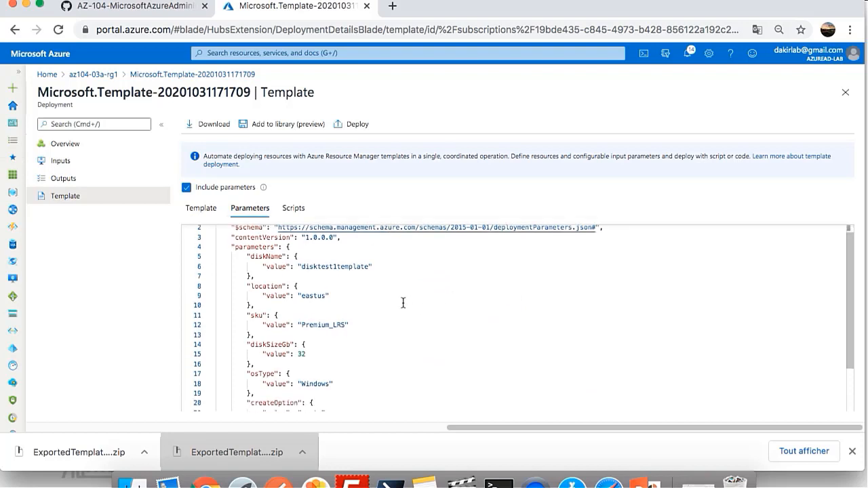
{"action": "scroll", "coordinate": [329, 277], "scroll_direction": "down", "scroll_amount": 3}
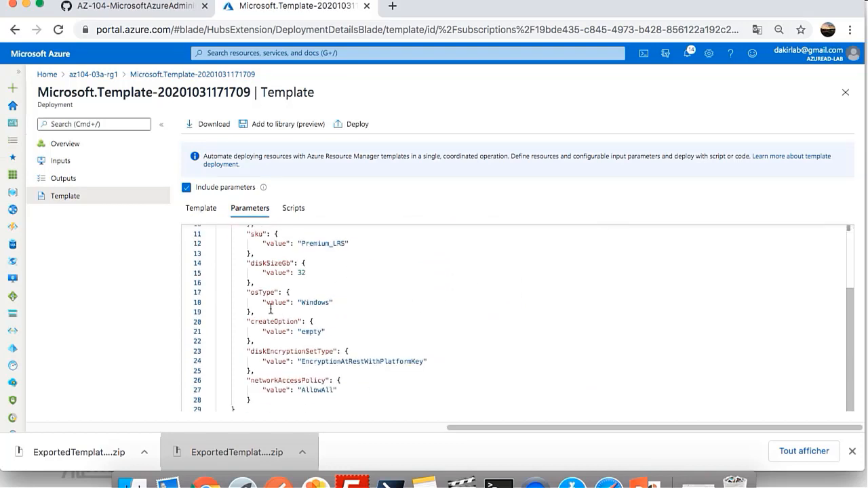
{"action": "scroll", "coordinate": [270, 309], "scroll_direction": "up", "scroll_amount": 3}
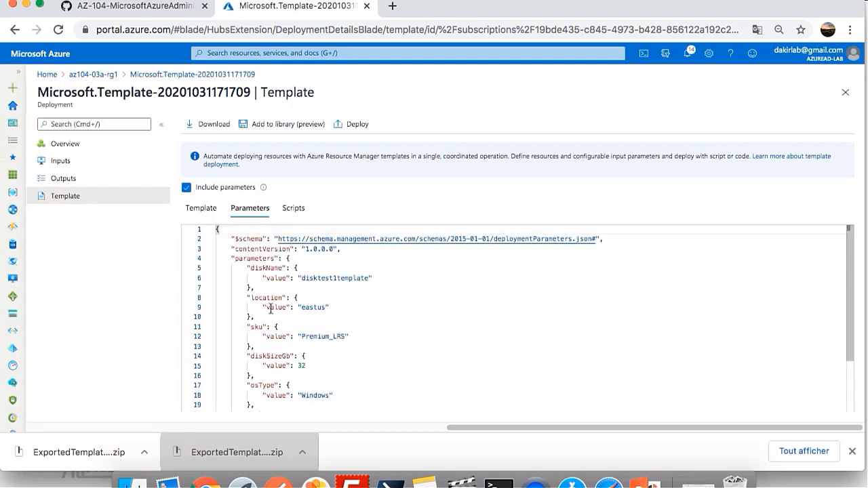